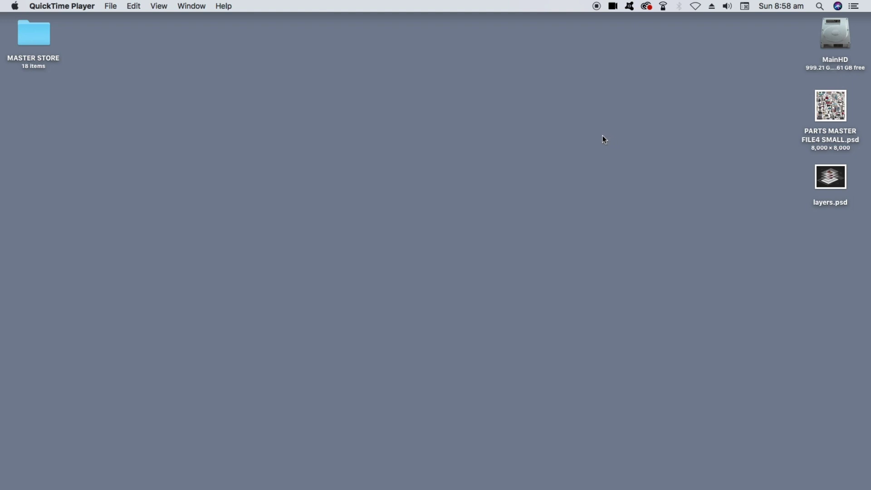
Open PARTS MASTER FILE4 SMALL.psd from the desktop in Photoshop and activate the Move tool
drag(820, 114, 421, 127)
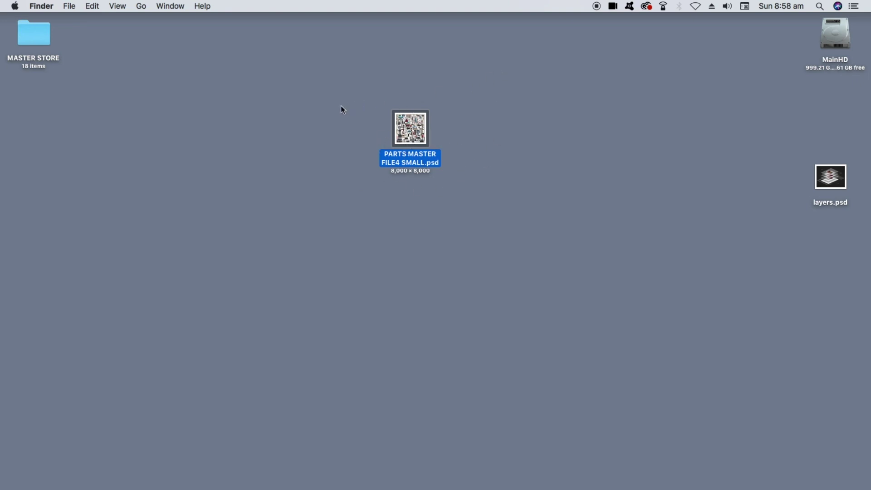
double_click(409, 128)
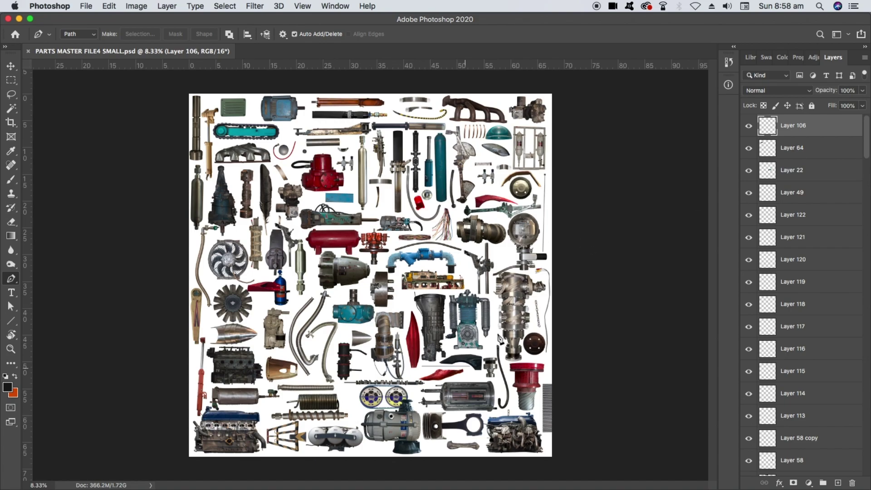
click(11, 66)
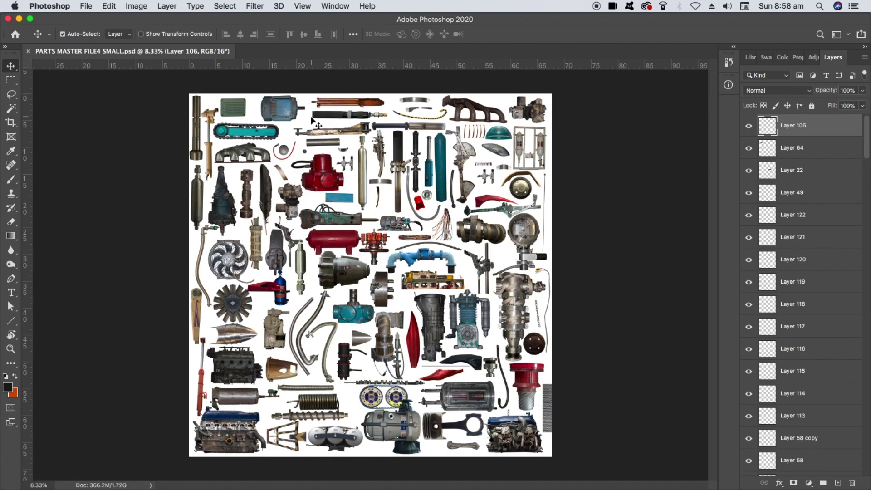
Reduce the application window from full size and reposition it so the desktop stays accessible around it
double_click(339, 17)
drag(337, 25, 341, 48)
mouse_move(216, 43)
mouse_down()
mouse_move(298, 63)
mouse_move(203, 18)
mouse_move(211, 28)
mouse_up()
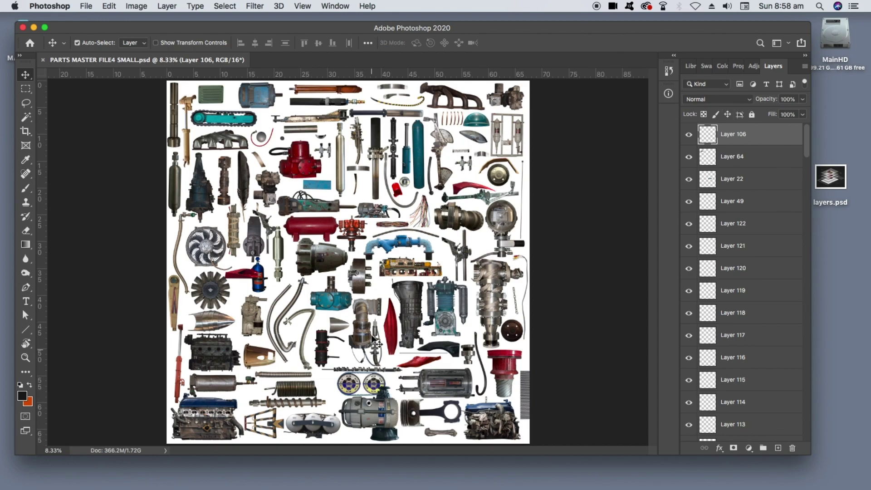
mouse_move(282, 29)
mouse_down()
mouse_move(291, 34)
mouse_move(280, 30)
mouse_up()
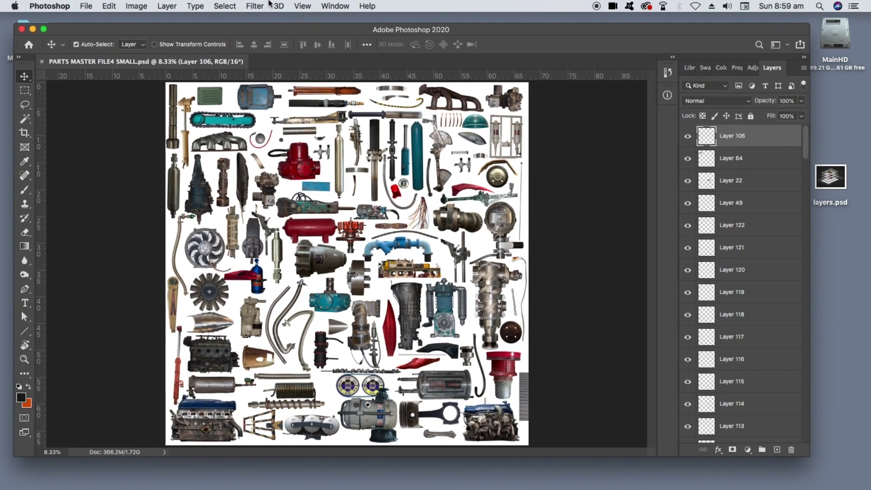
Turn off snapping for the parts document
click(303, 5)
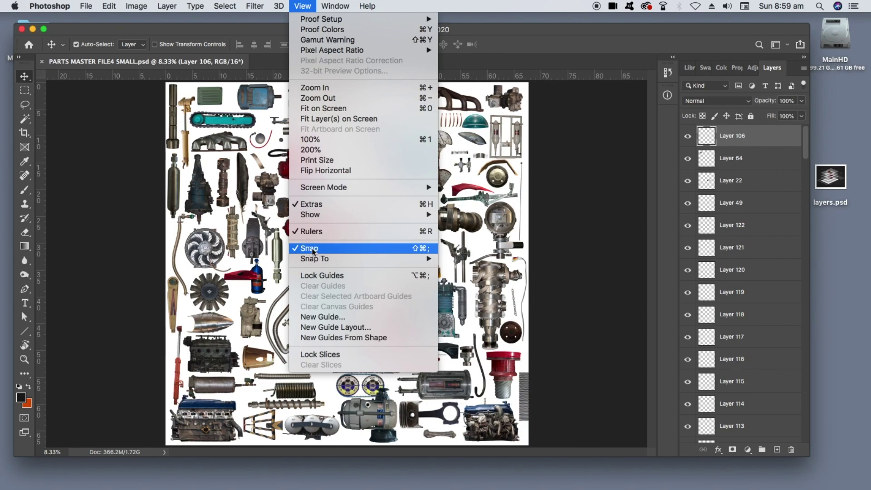
click(312, 250)
click(308, 5)
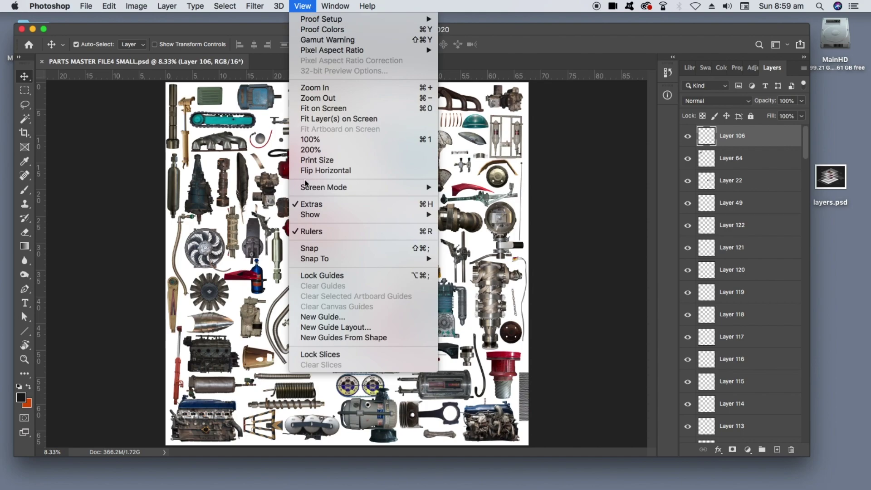
click(77, 197)
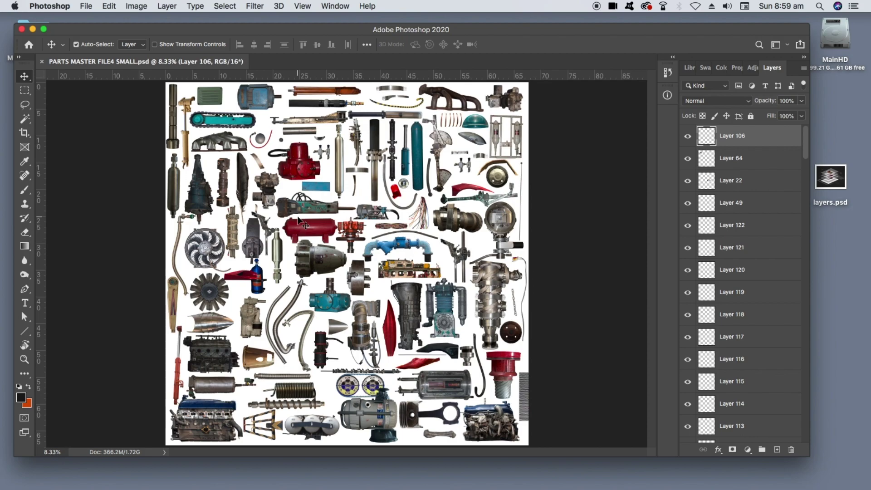
Create a new blank document 5500 pixels wide and 4500 pixels high at 72 pixels/inch, RGB 8 bit, with a white background
click(86, 6)
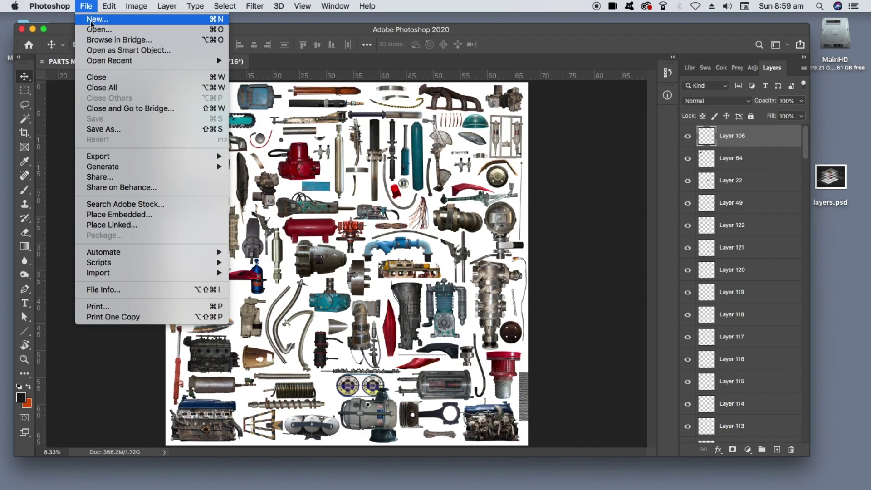
click(91, 20)
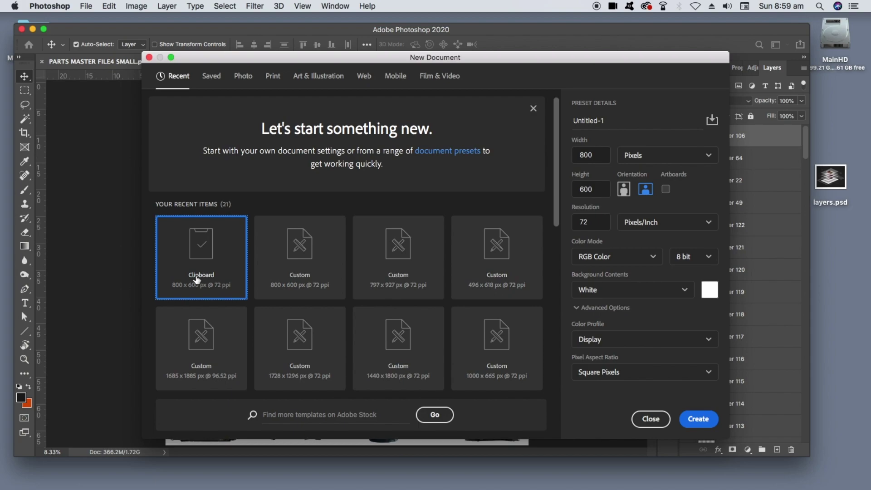
click(709, 156)
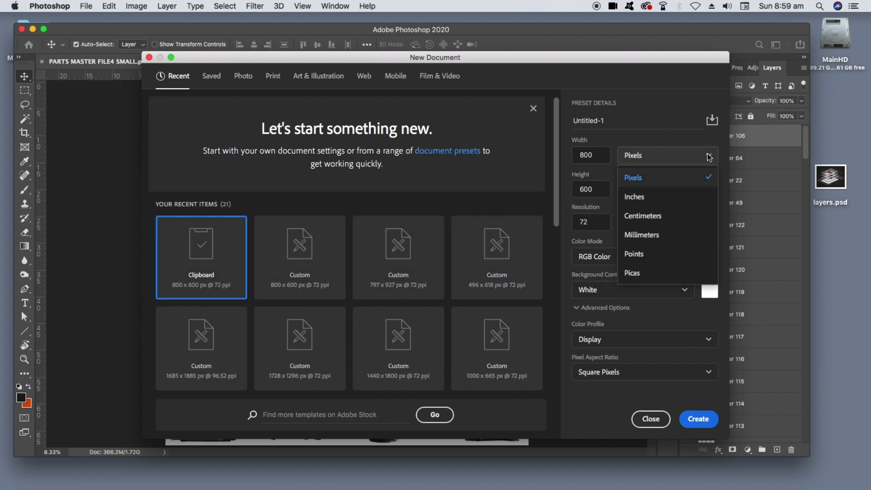
click(661, 182)
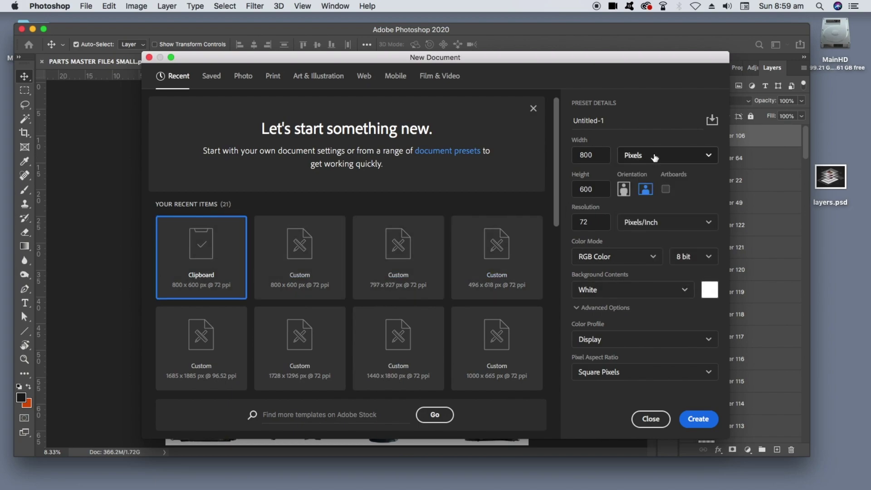
drag(603, 155, 573, 153)
text(5)
text(56)
drag(596, 189, 573, 188)
text(4)
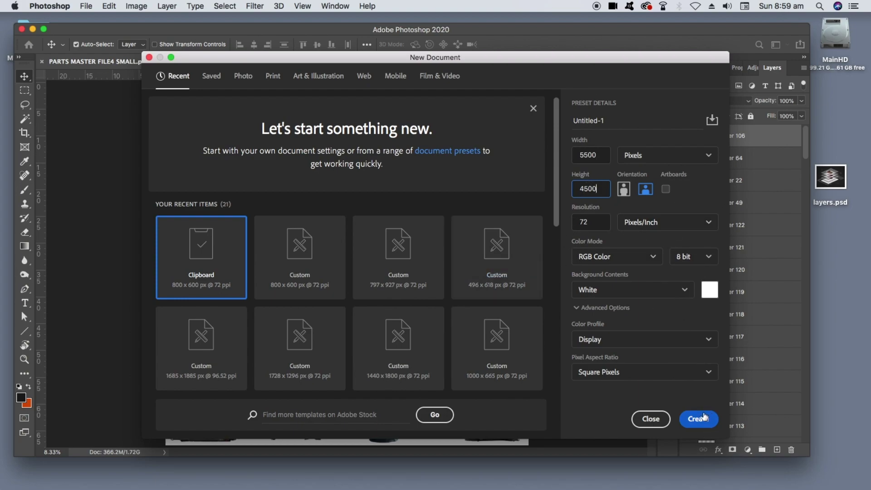
click(700, 413)
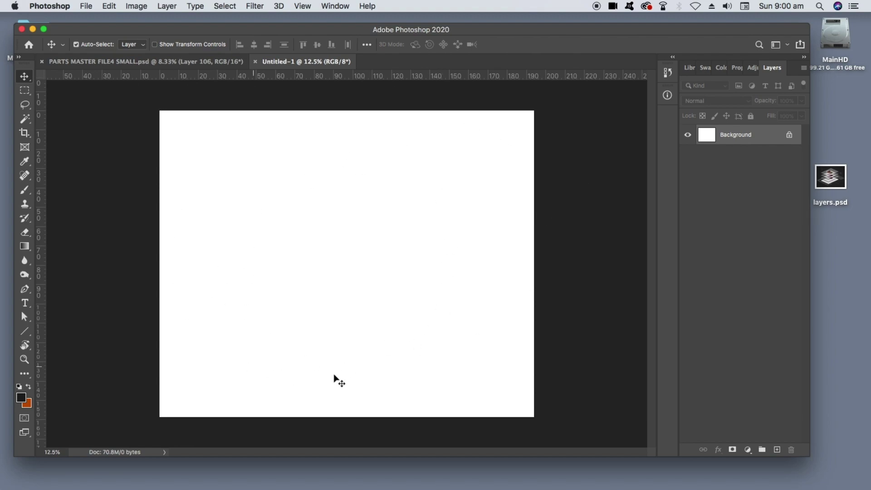
click(151, 63)
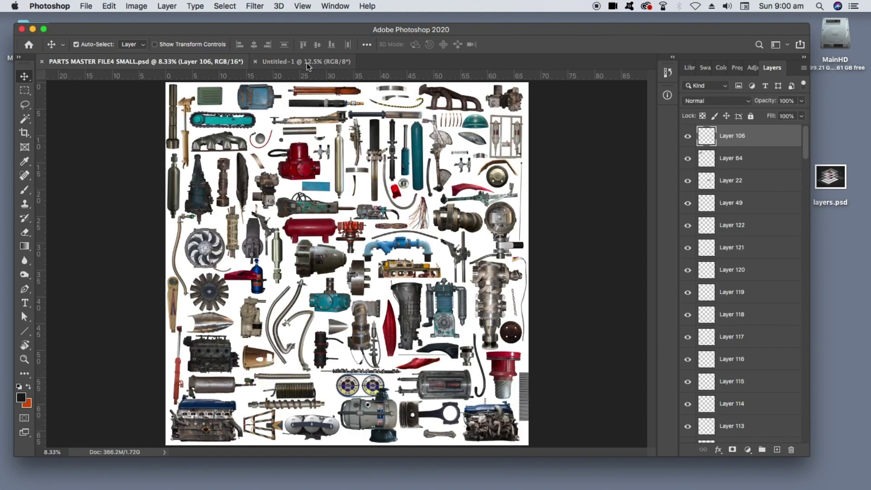
click(284, 64)
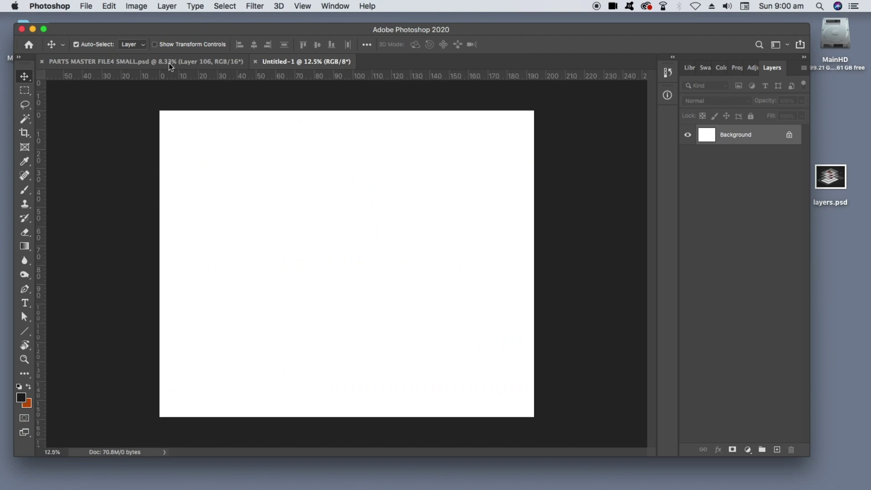
click(104, 63)
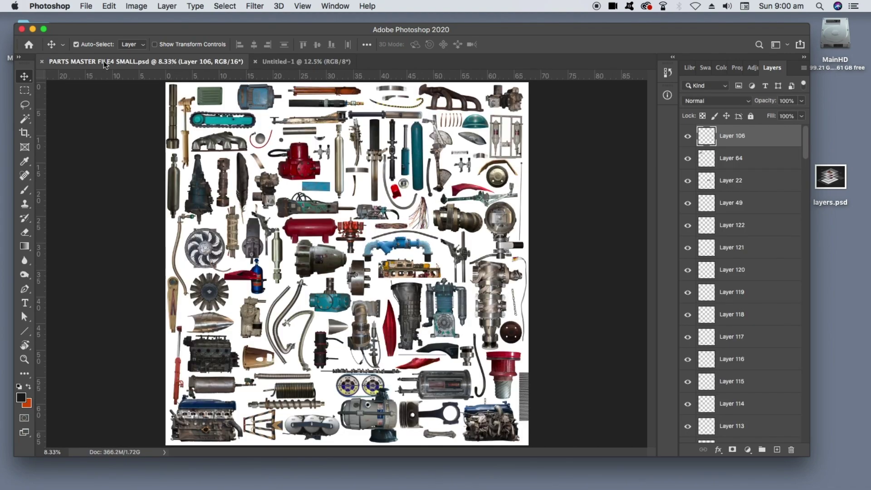
click(284, 62)
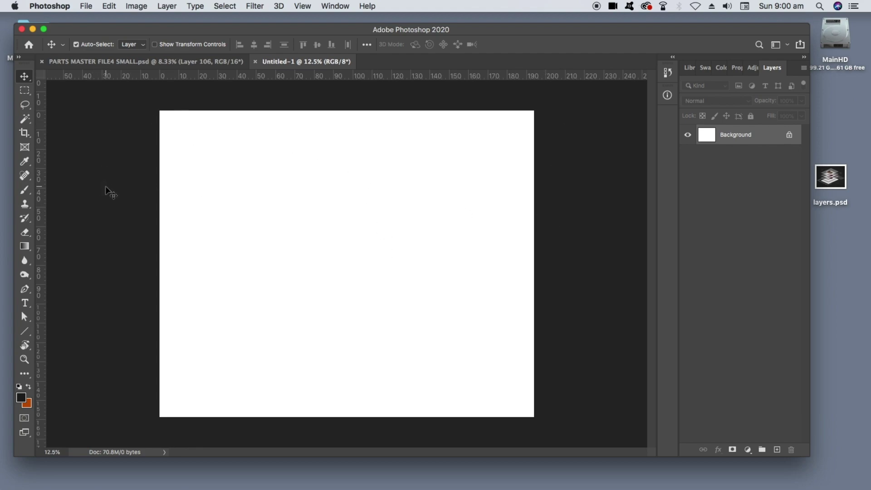
Detach PARTS MASTER FILE4 SMALL.psd into its own floating window and place it beside the blank document
click(79, 62)
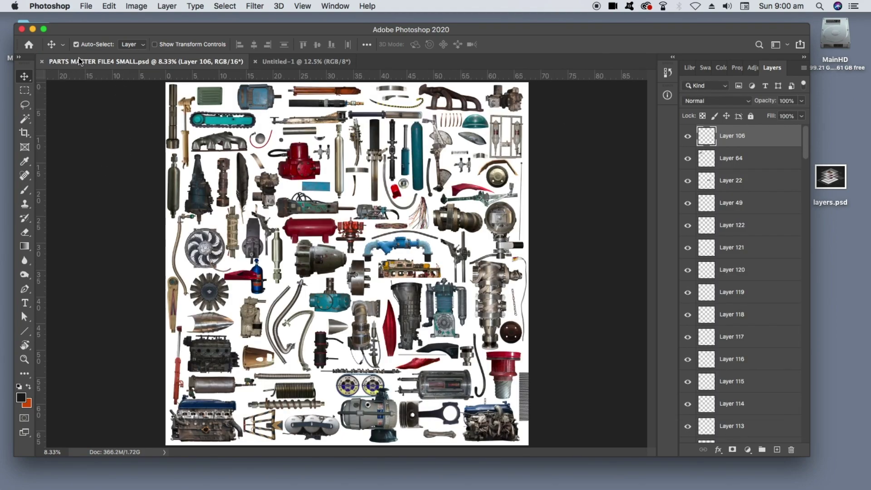
drag(79, 66, 548, 202)
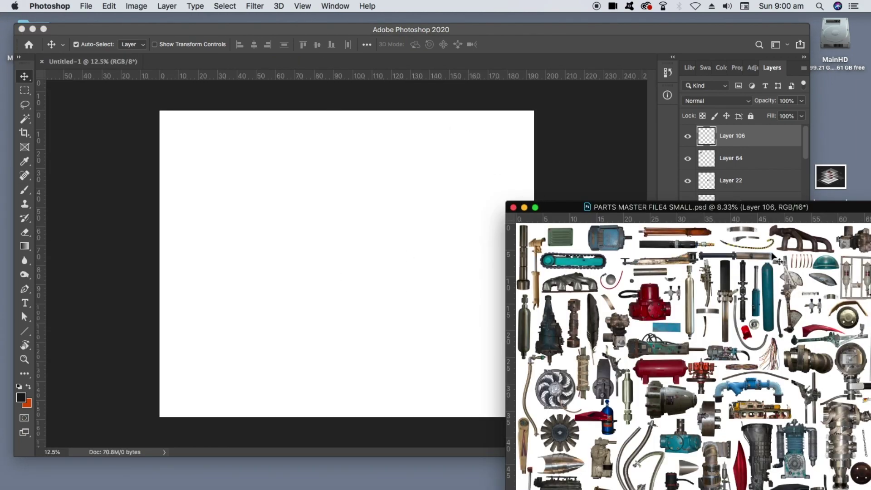
drag(570, 207, 592, 90)
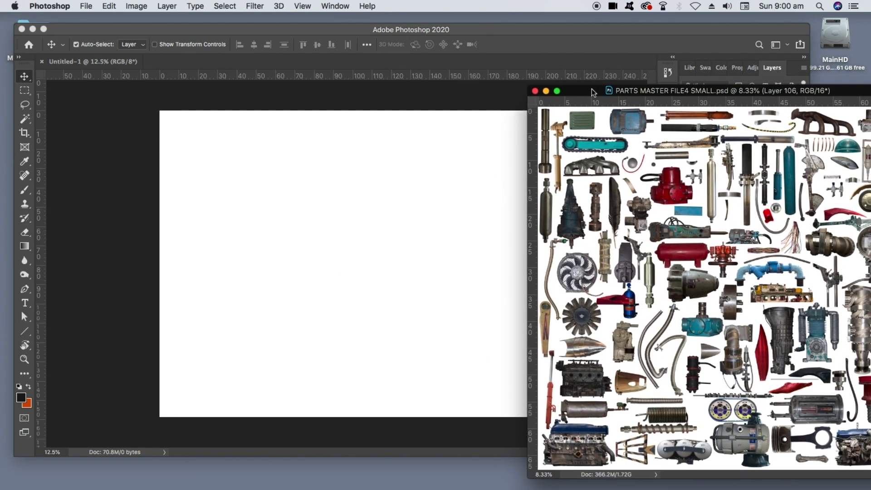
click(240, 164)
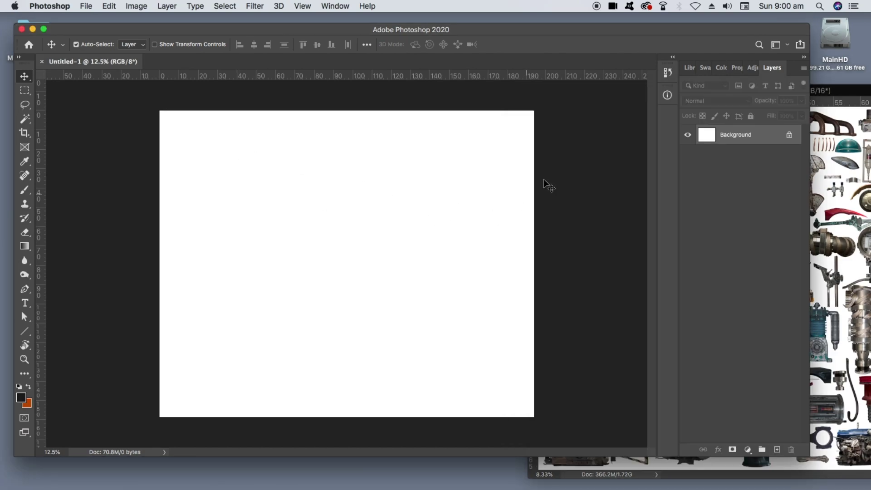
drag(417, 32, 410, 24)
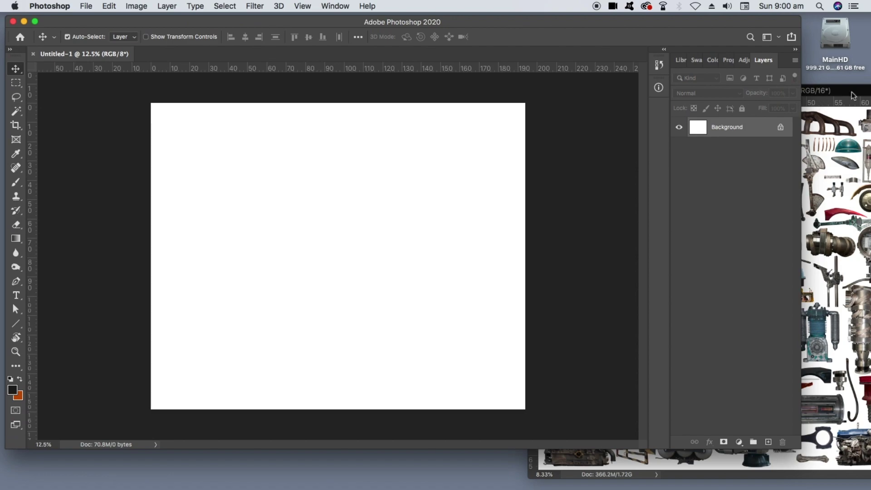
click(832, 97)
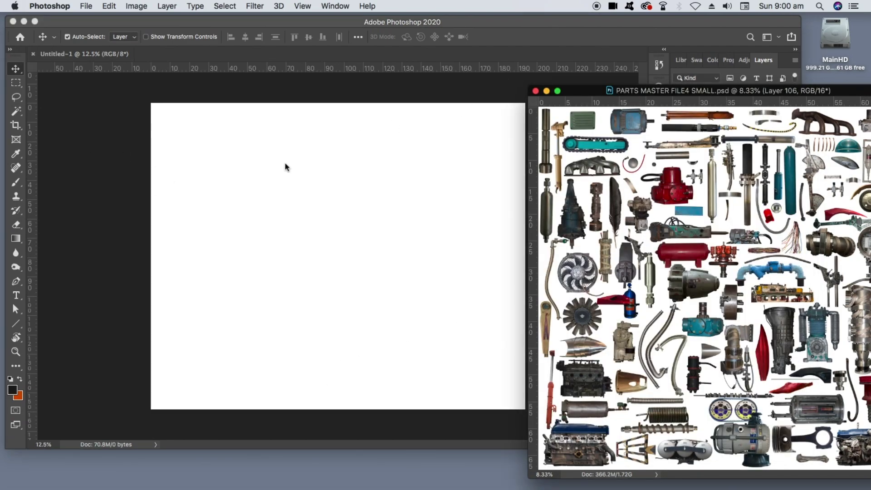
click(120, 116)
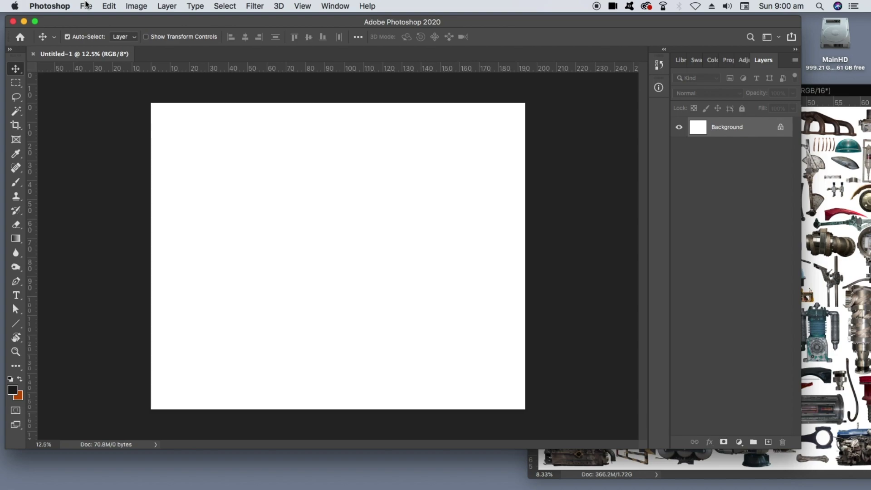
click(302, 6)
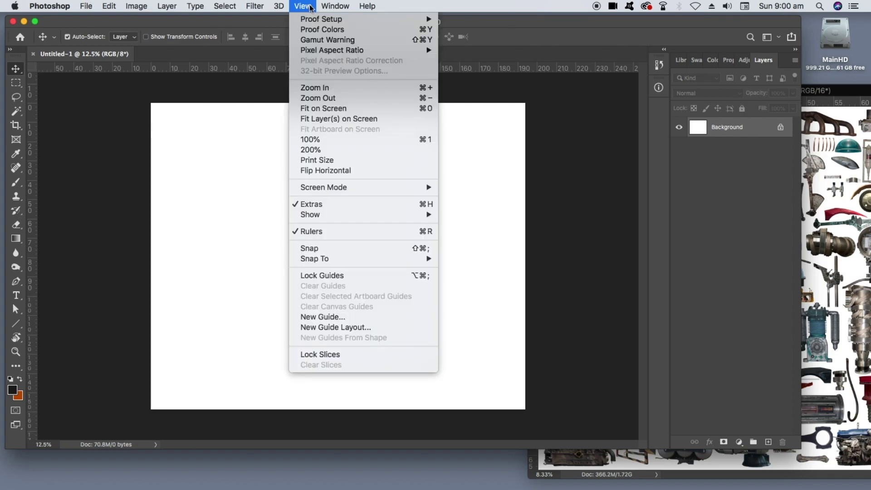
click(307, 69)
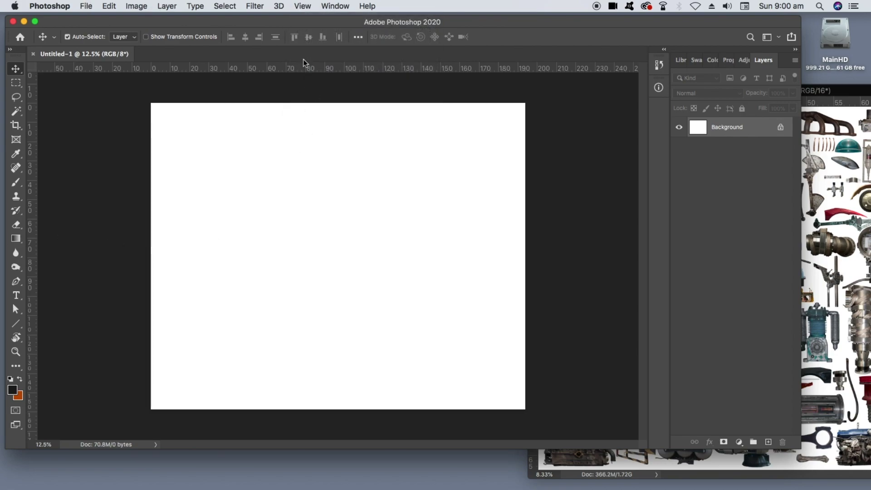
Arrange the main window and the floating parts window so they overlap less and both can be reached
mouse_move(367, 23)
mouse_down()
mouse_move(353, 344)
mouse_move(321, 51)
mouse_move(375, 27)
mouse_up()
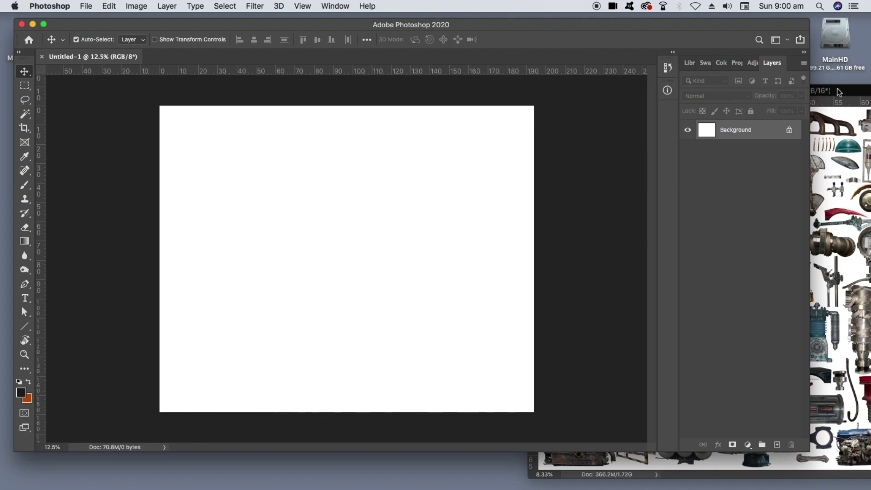
drag(840, 91, 841, 88)
click(272, 284)
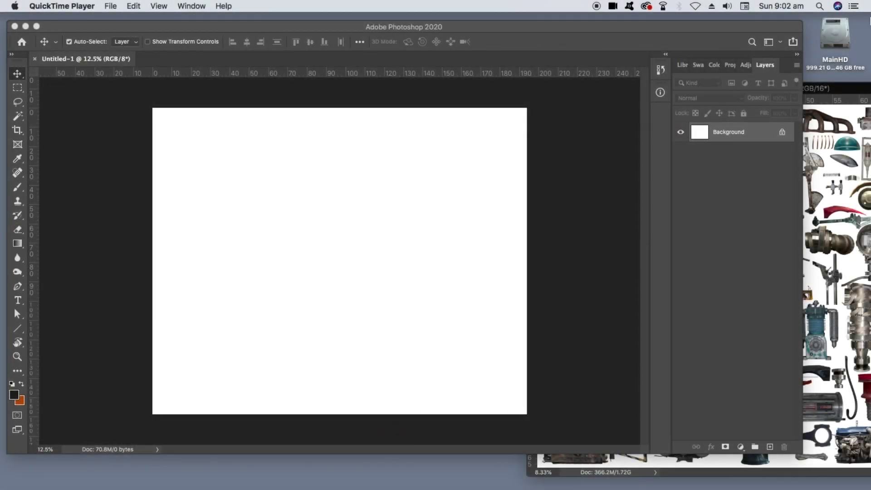
click(828, 92)
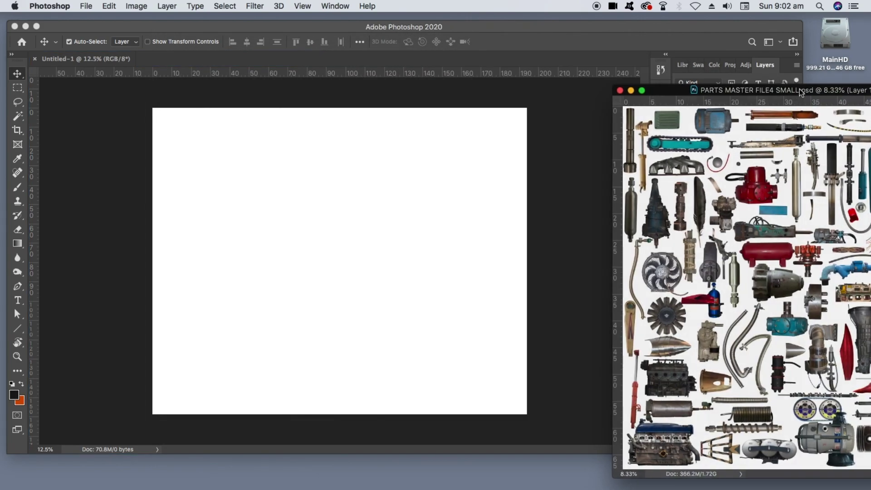
drag(801, 93, 796, 88)
click(200, 165)
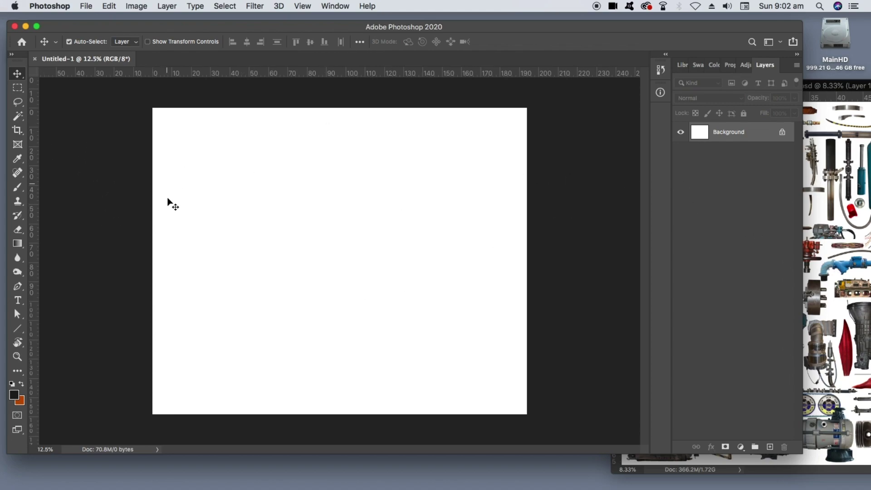
Copy the red tank from the parts file into the blank document with the Move tool, accept the depth and colour profile conversions, and place it upper left
click(18, 76)
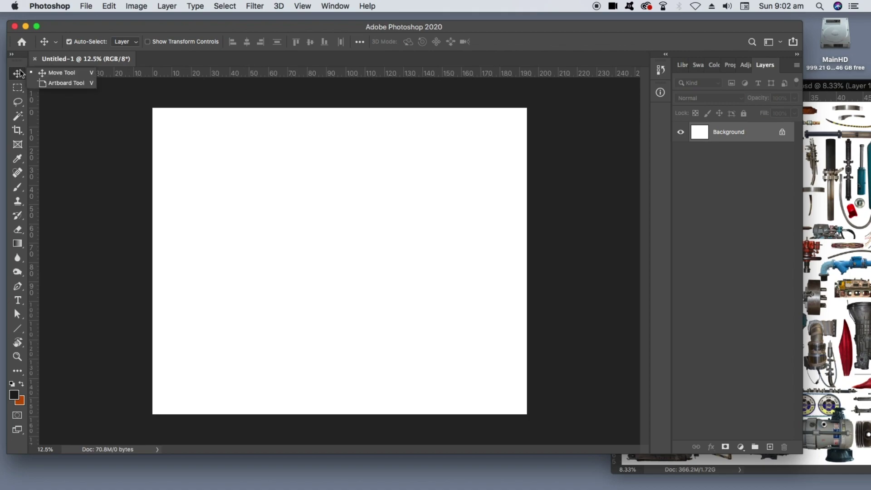
click(19, 77)
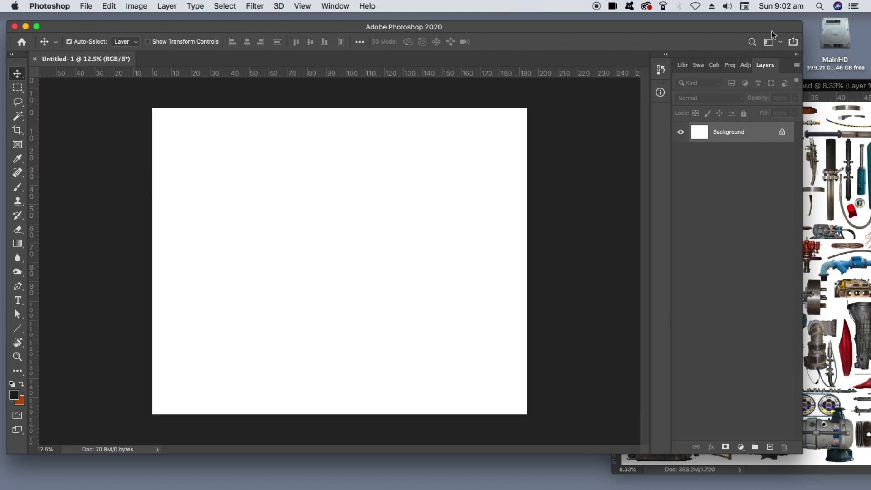
click(834, 86)
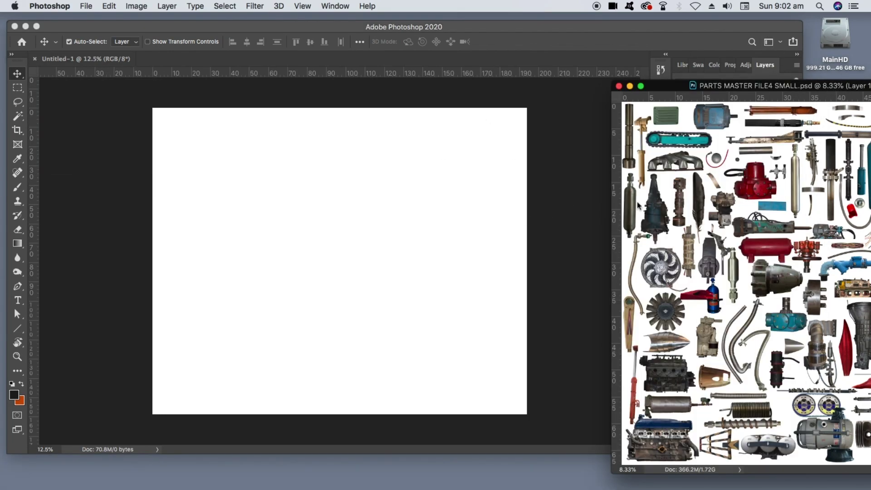
click(779, 247)
drag(767, 249, 463, 195)
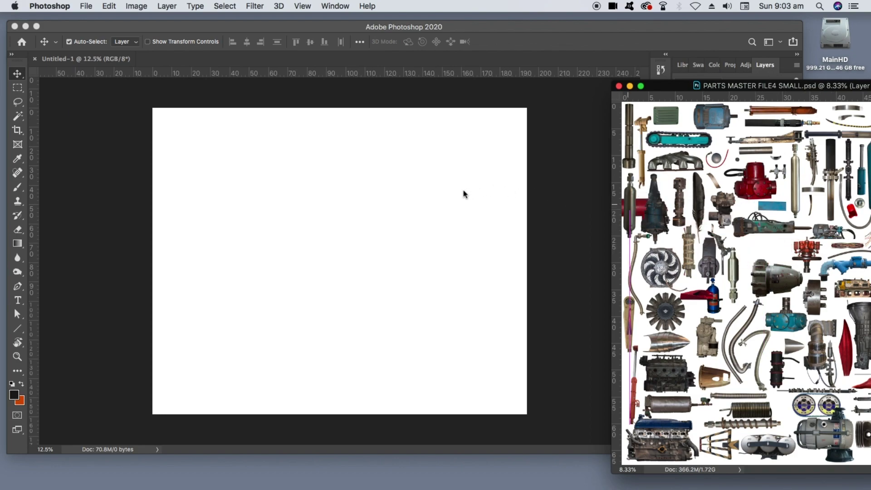
drag(348, 226, 349, 226)
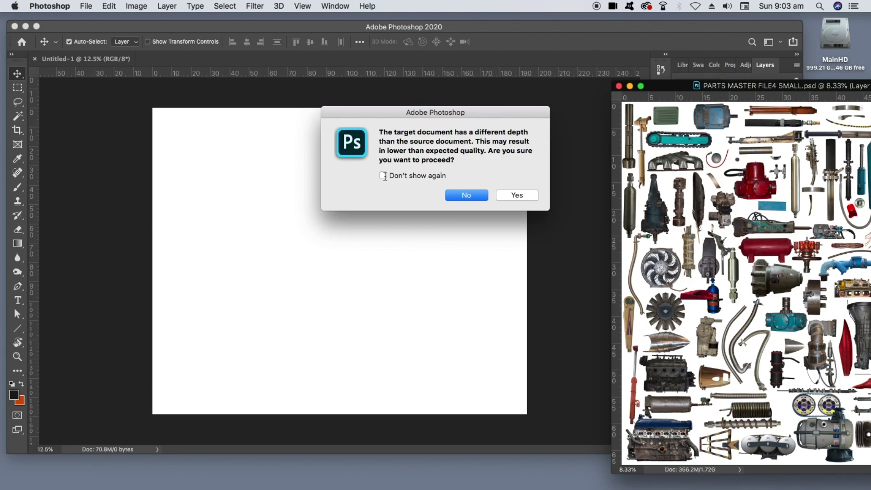
click(520, 197)
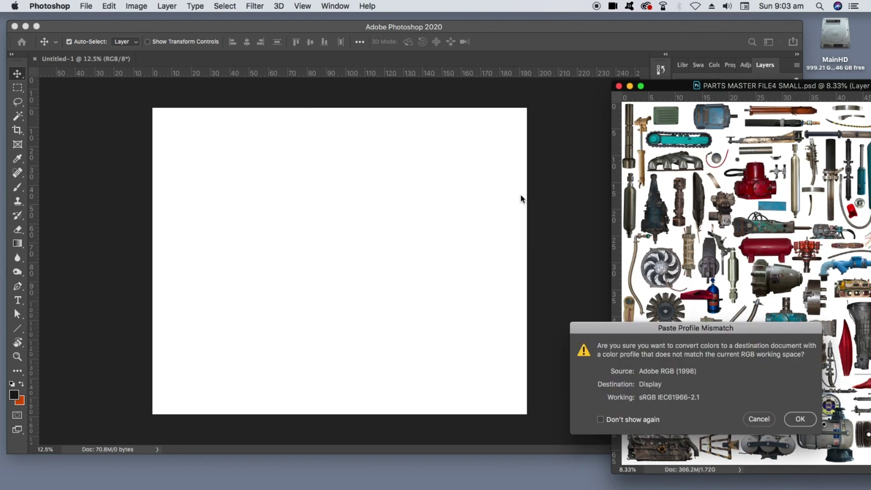
click(624, 420)
click(800, 419)
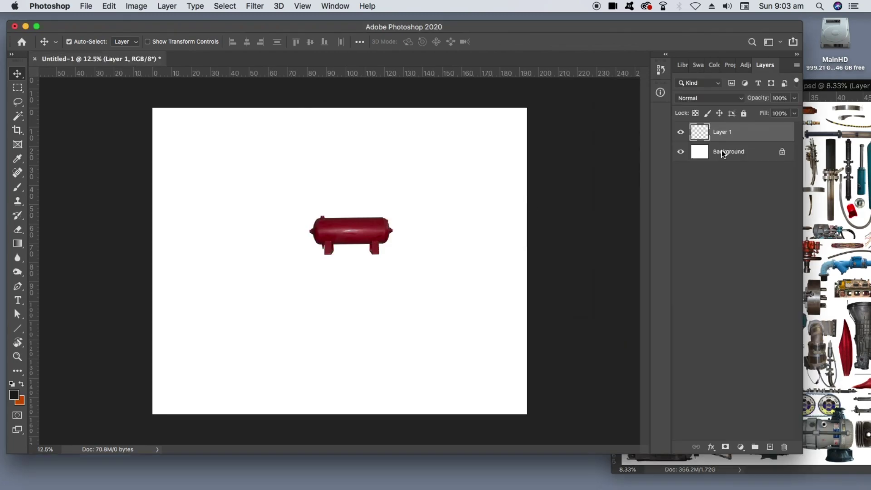
drag(347, 224, 288, 200)
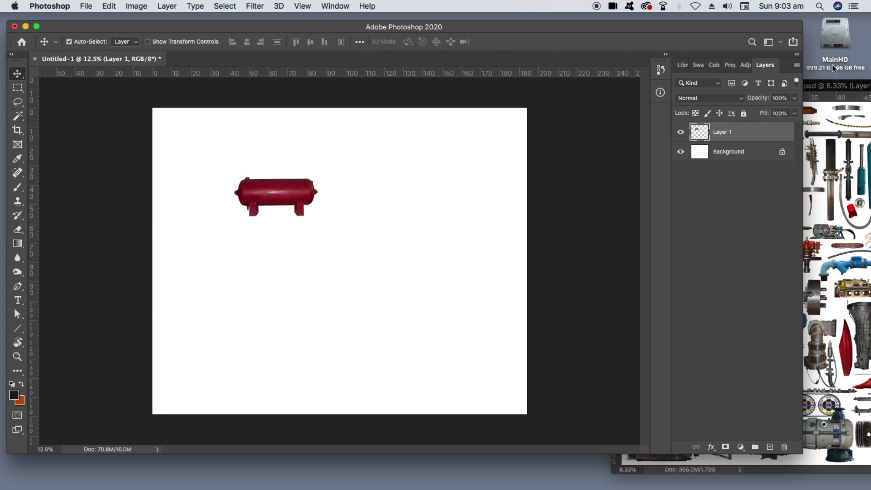
Copy the curved metal strap near the parts sheet's upper edge and the coil spring near its lower edge into the blank document
click(827, 86)
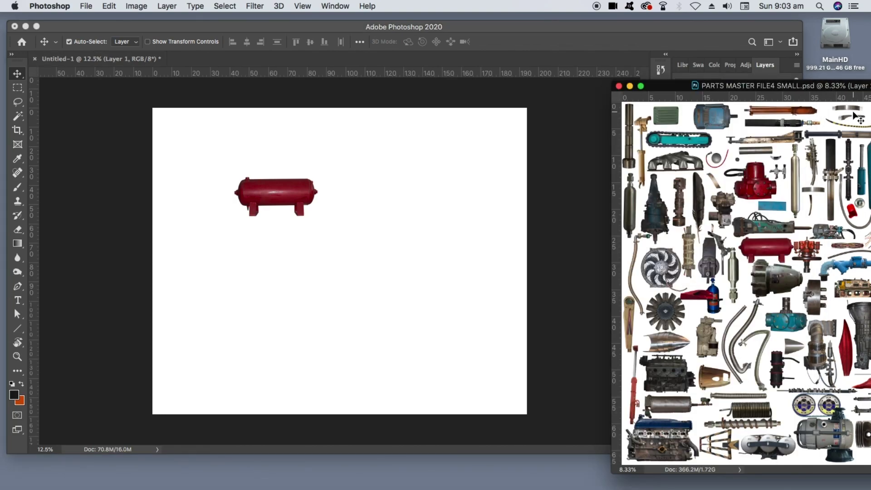
drag(851, 112, 378, 222)
click(833, 237)
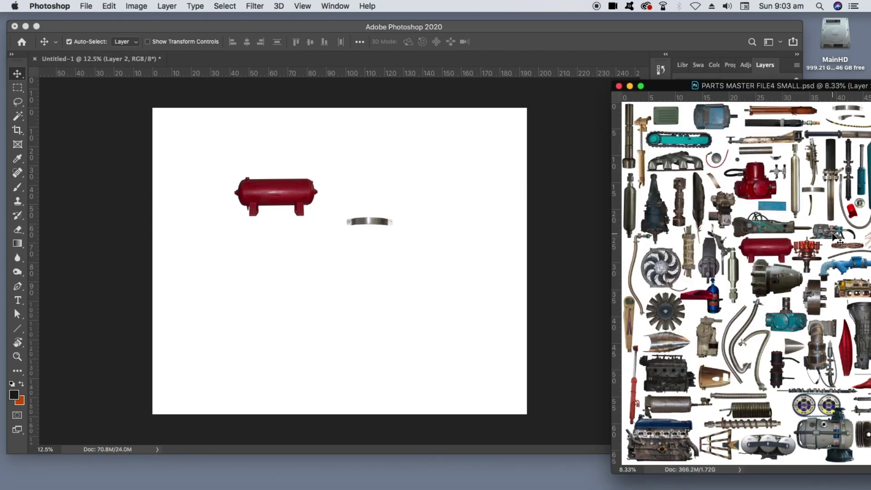
drag(751, 414, 240, 194)
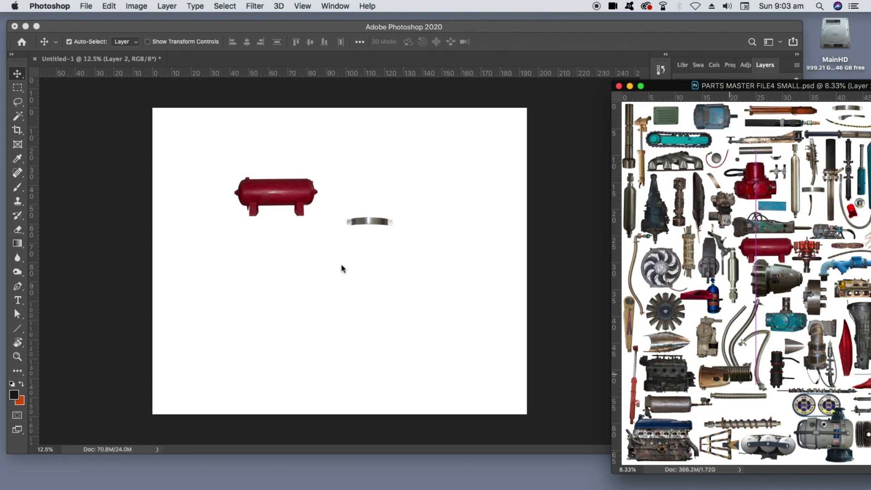
drag(341, 268, 342, 269)
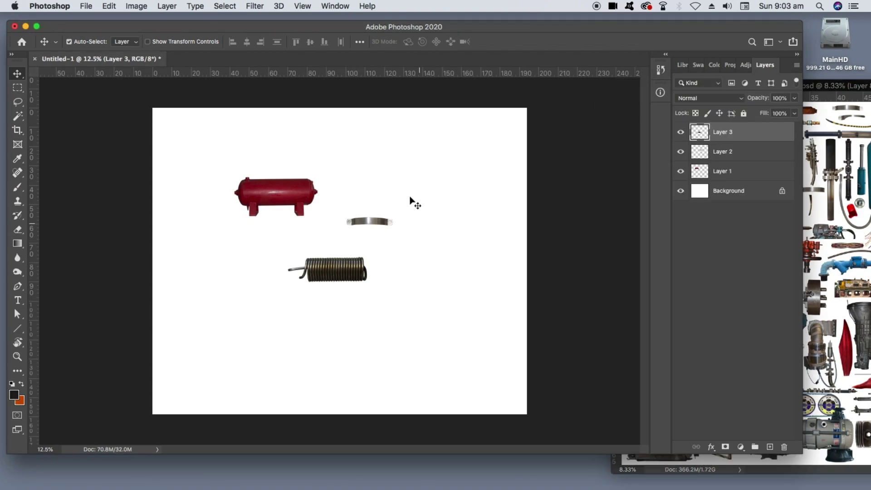
Rearrange the parts on the canvas with the tank and metal strap side by side and the spring below them
drag(278, 192, 298, 218)
mouse_move(383, 225)
mouse_down()
mouse_move(490, 226)
mouse_move(380, 218)
mouse_up()
drag(349, 273, 365, 288)
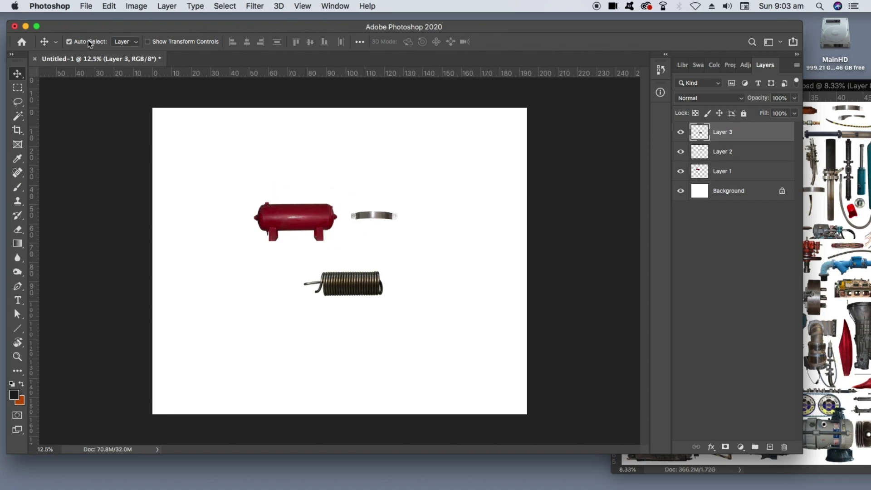
mouse_move(320, 220)
mouse_down()
mouse_move(305, 245)
mouse_move(346, 188)
mouse_move(307, 219)
mouse_up()
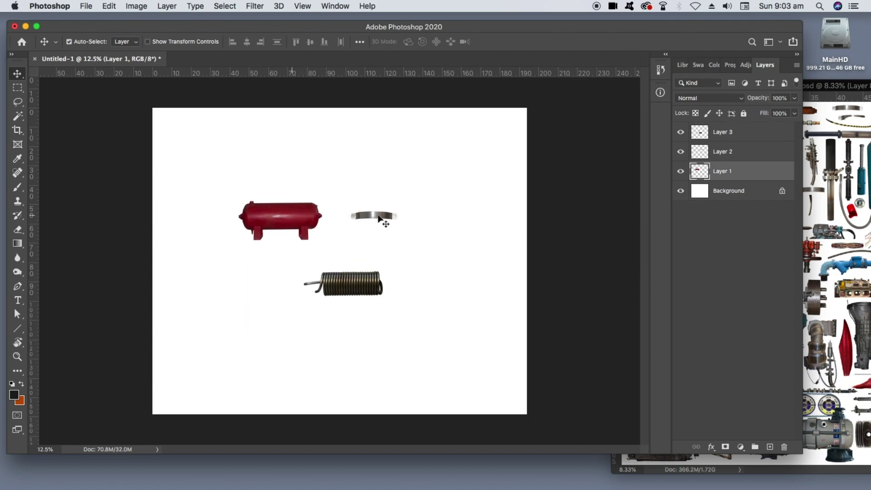
mouse_move(375, 216)
mouse_down()
mouse_move(431, 195)
mouse_move(290, 234)
mouse_move(285, 209)
mouse_move(376, 206)
mouse_up()
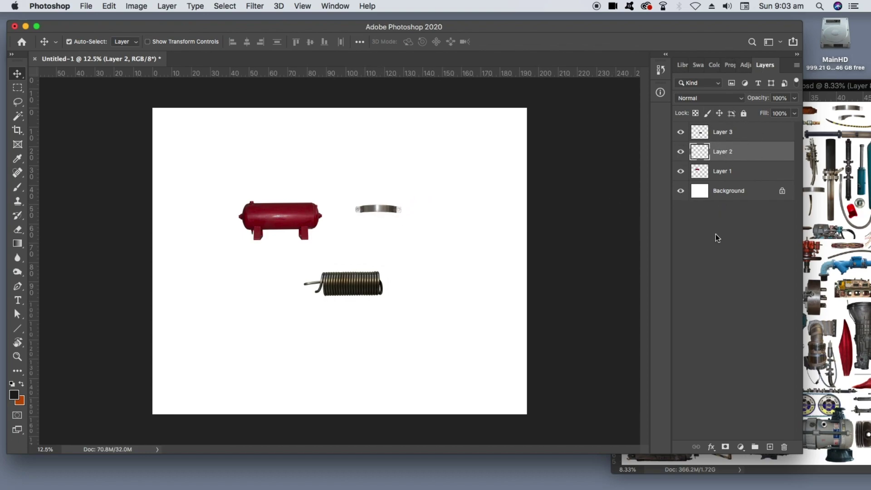
Deselect all layers, then auto-select the tank, the metal strap and the spring one after another to see which layer each belongs to
click(417, 150)
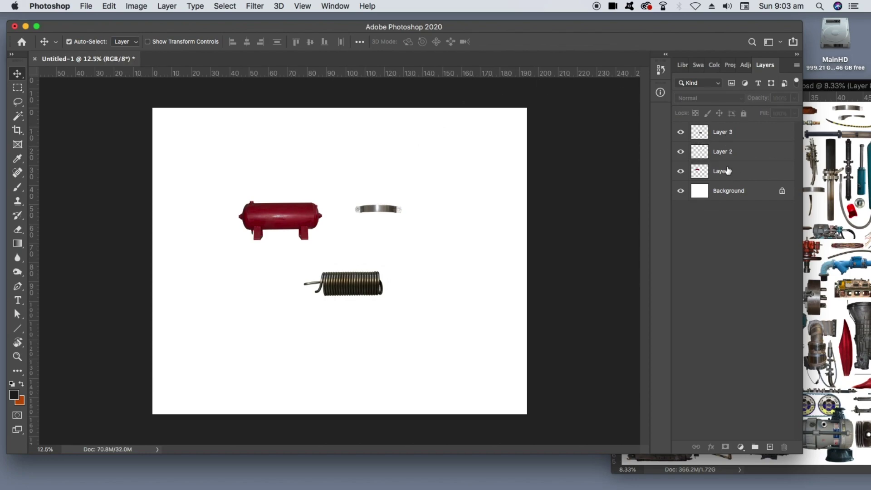
click(286, 211)
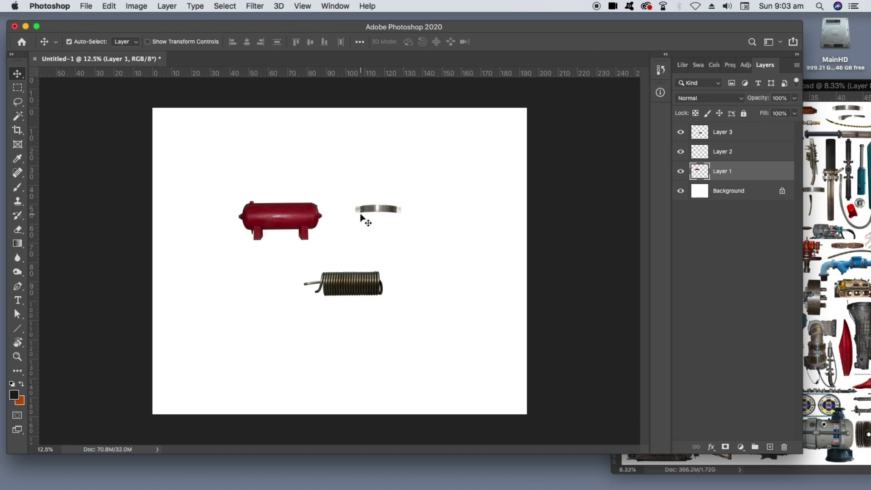
click(371, 210)
click(347, 293)
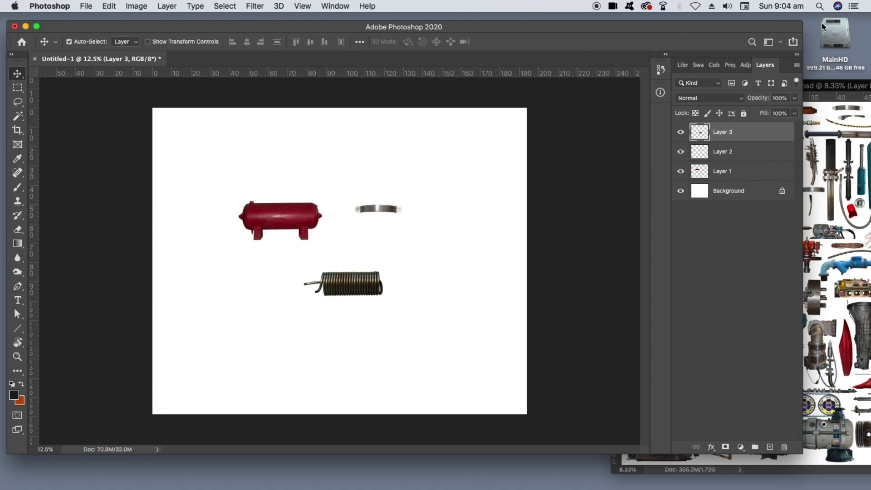
Bring the parts file in front to examine its layer list, move it aside again and return to the Untitled-1 document
click(832, 86)
drag(832, 85, 395, 113)
drag(800, 255, 776, 233)
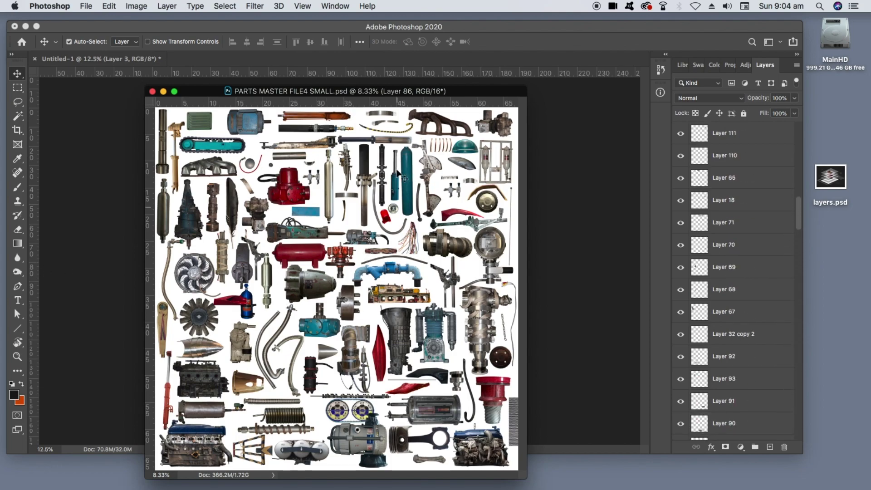
drag(202, 91, 835, 154)
click(531, 181)
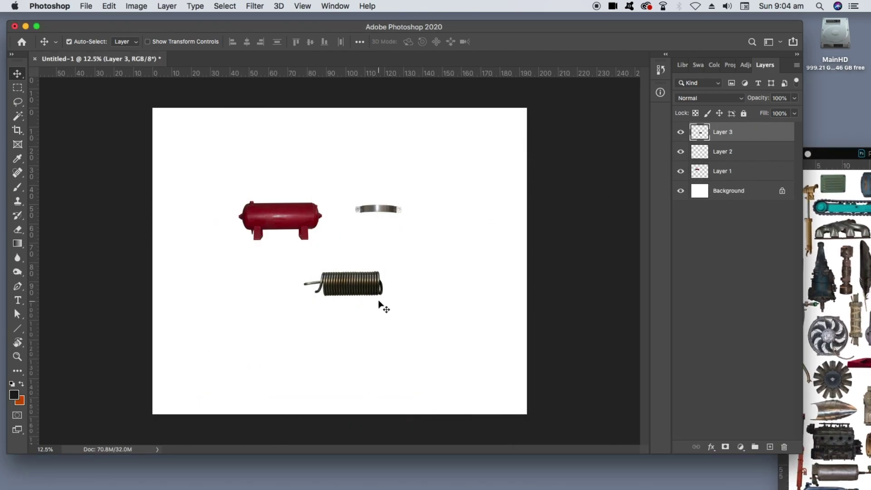
Open layers.psd from the Desktop to examine its layer-stack illustration, then return to the Untitled-1 document
key(super+o)
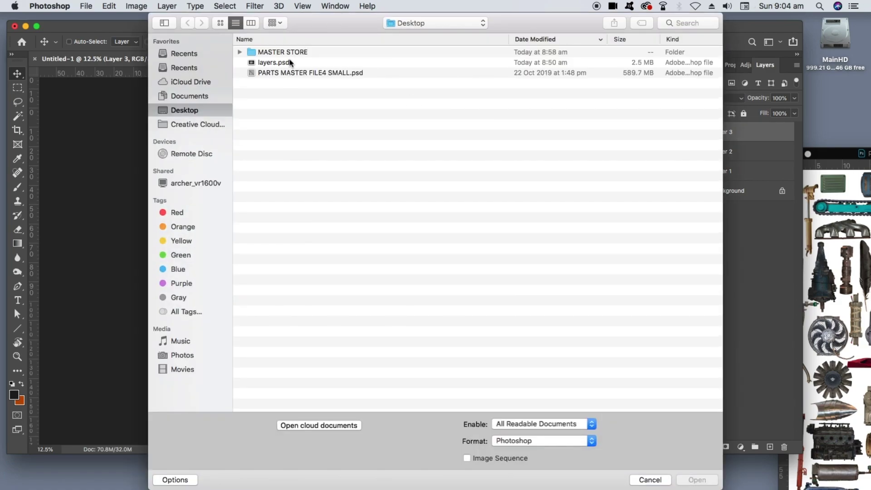
click(286, 63)
double_click(286, 64)
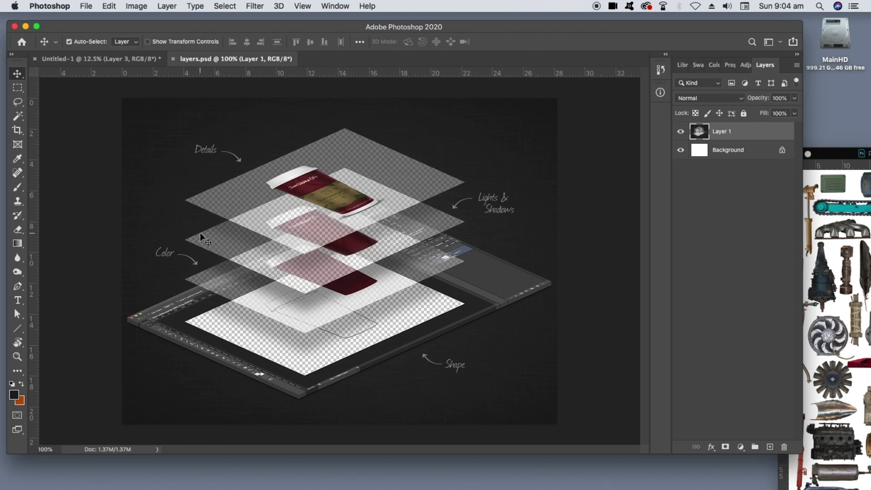
click(102, 60)
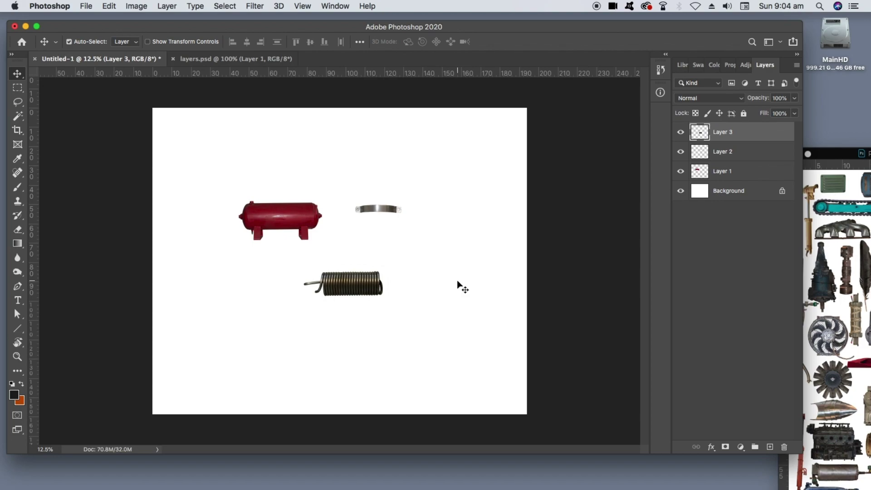
Place the metal strap and spring over the tank and reorder the layers so Layer 1 covers both Layer 3 and Layer 2
drag(319, 219, 286, 229)
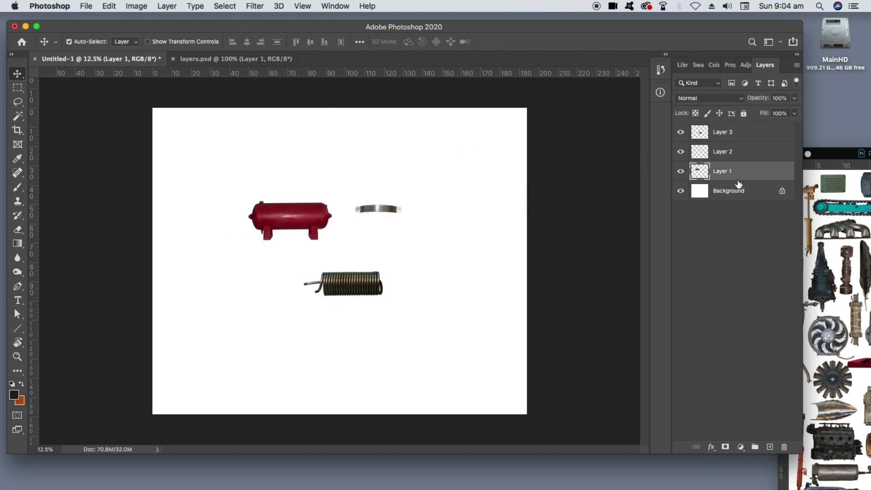
drag(393, 211, 275, 223)
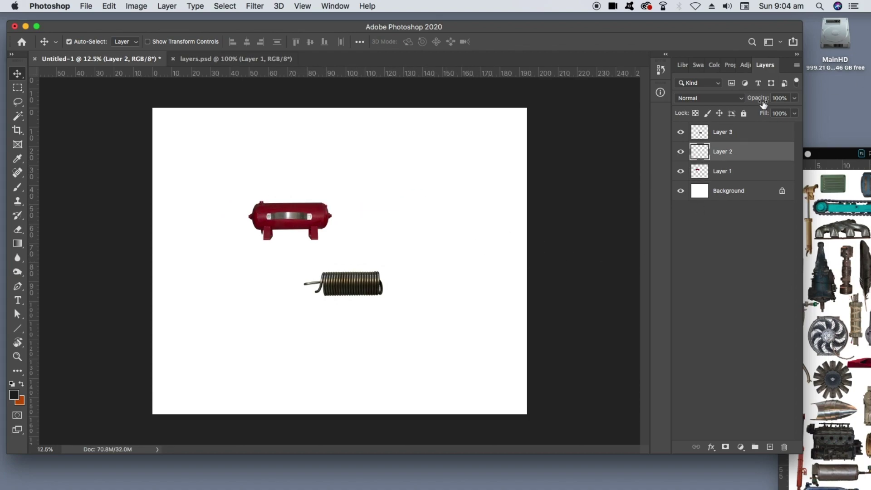
click(726, 171)
drag(734, 171, 735, 145)
drag(376, 289, 331, 218)
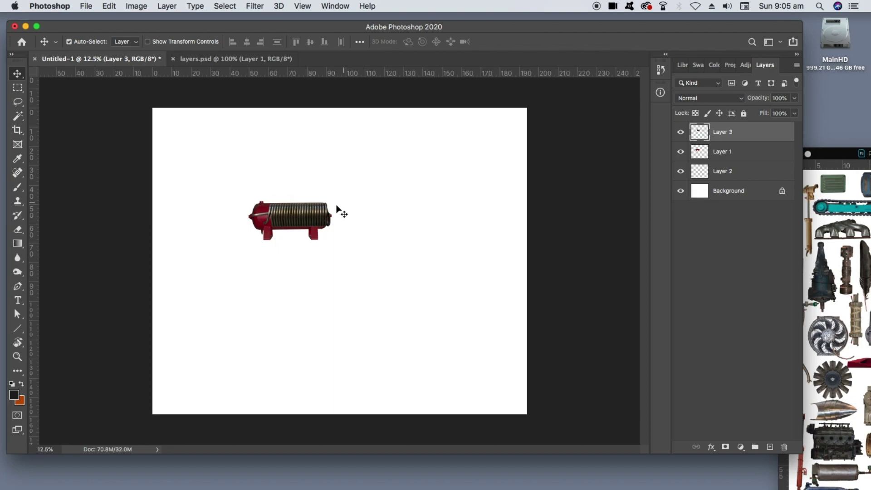
drag(696, 133, 703, 161)
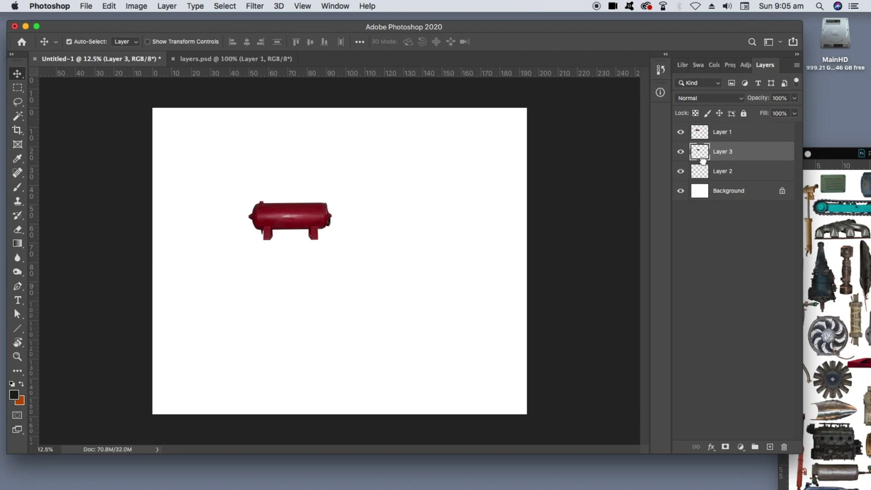
Separate the stacked parts, with the metal strap to the upper left of the tank and the spring below
drag(274, 219, 429, 176)
drag(284, 213, 314, 288)
drag(435, 173, 342, 214)
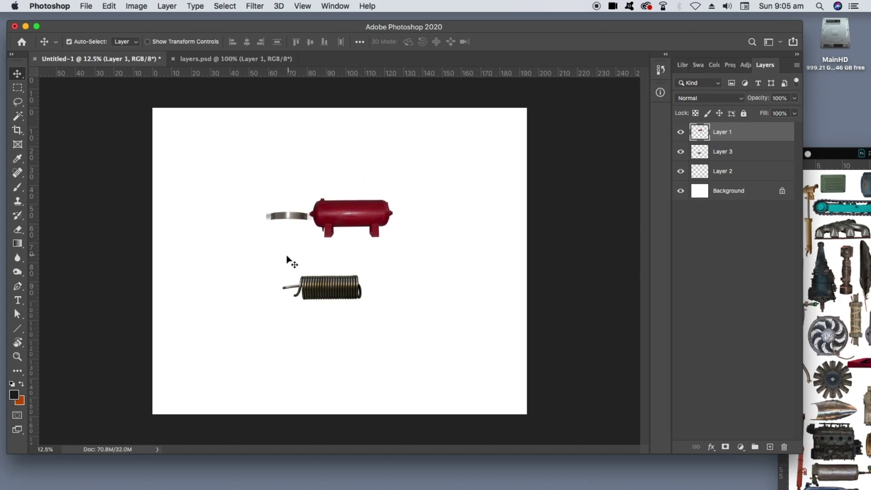
mouse_move(349, 217)
mouse_down()
mouse_move(358, 195)
mouse_move(358, 222)
mouse_up()
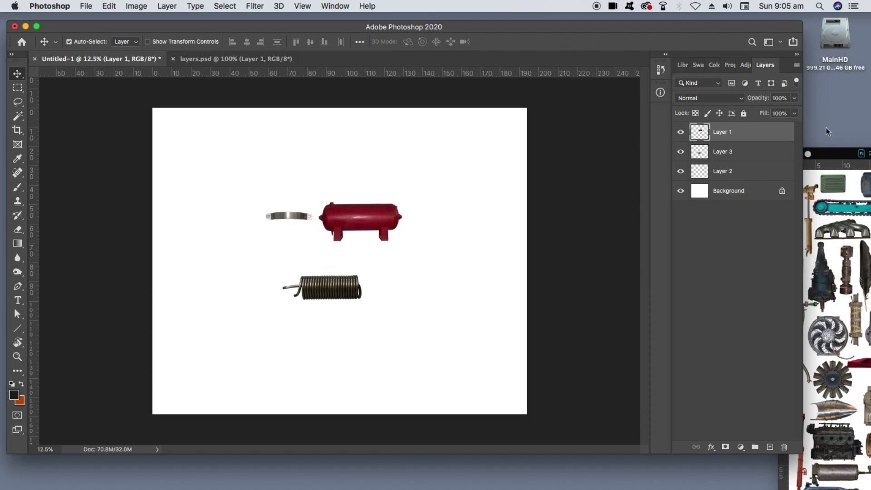
drag(285, 217, 267, 205)
Tuck the spring behind the tank's right end, move both parts together down and left as one selection, and deselect them
drag(346, 298, 412, 227)
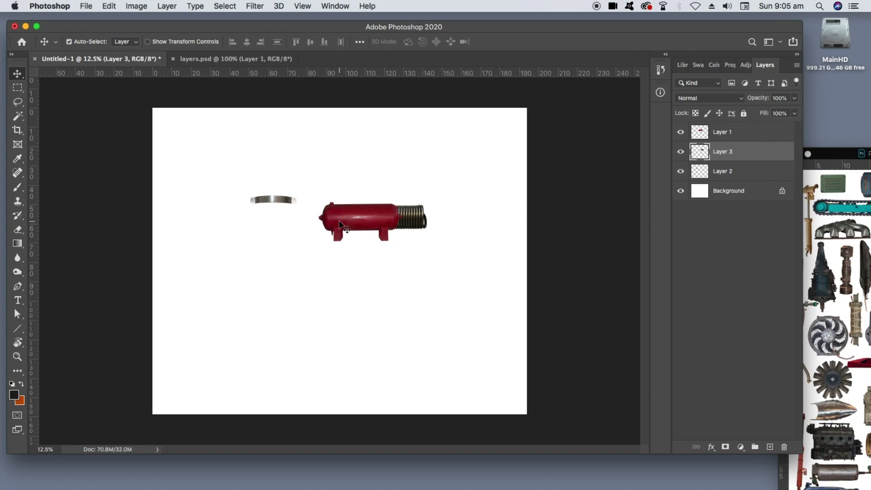
drag(353, 185, 470, 272)
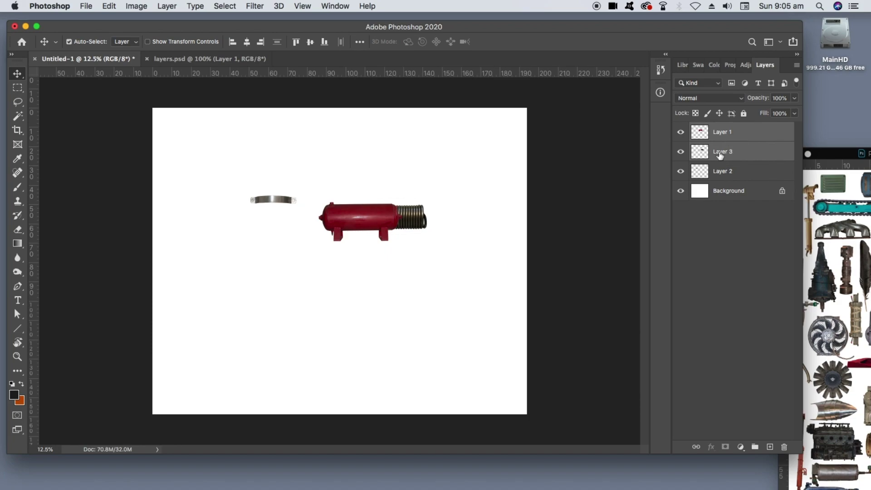
mouse_move(421, 220)
mouse_down()
mouse_move(469, 184)
mouse_move(433, 274)
mouse_move(377, 251)
mouse_move(386, 257)
mouse_move(418, 214)
mouse_up()
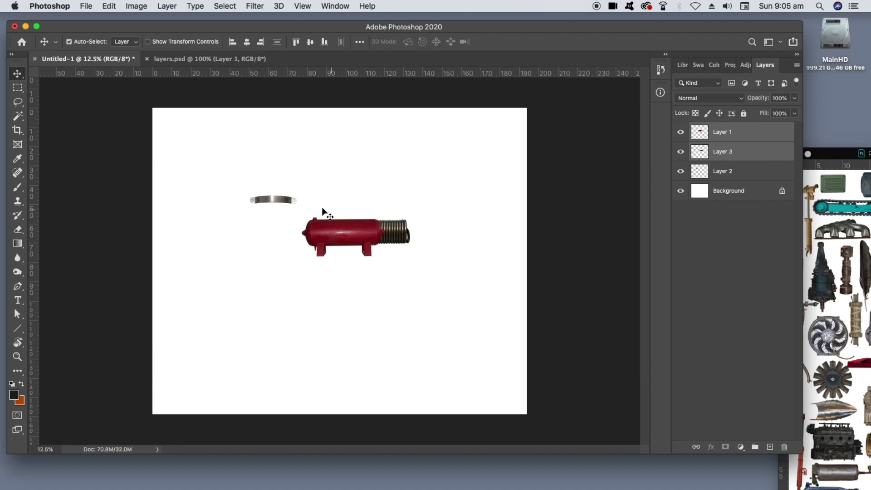
click(432, 185)
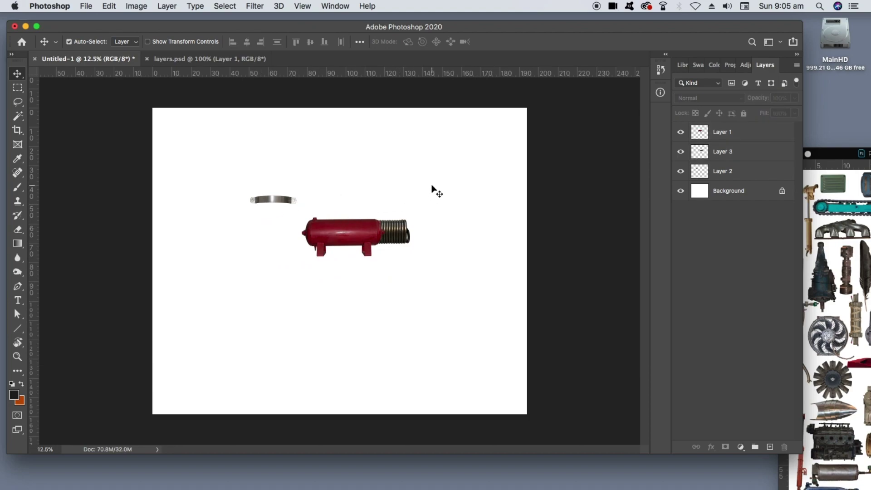
Tuck the metal strap behind the spring's right end and move the tank up and left, clear of the spring
drag(279, 201, 418, 234)
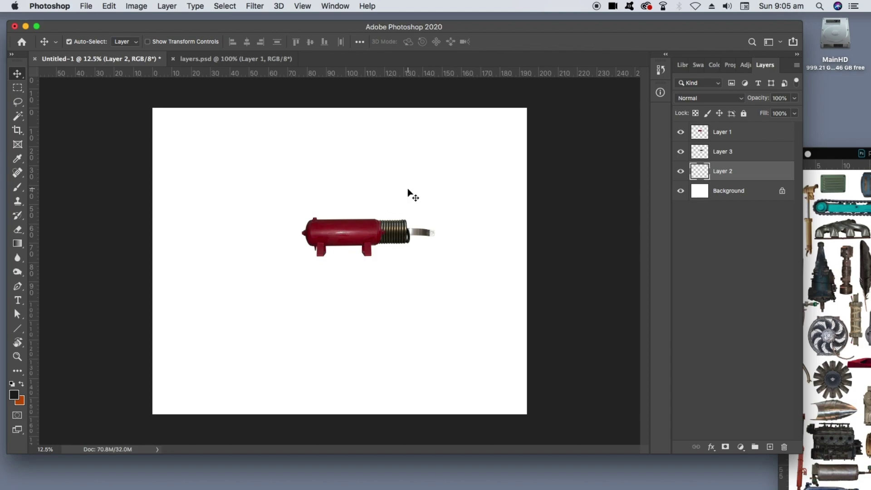
drag(359, 229, 314, 182)
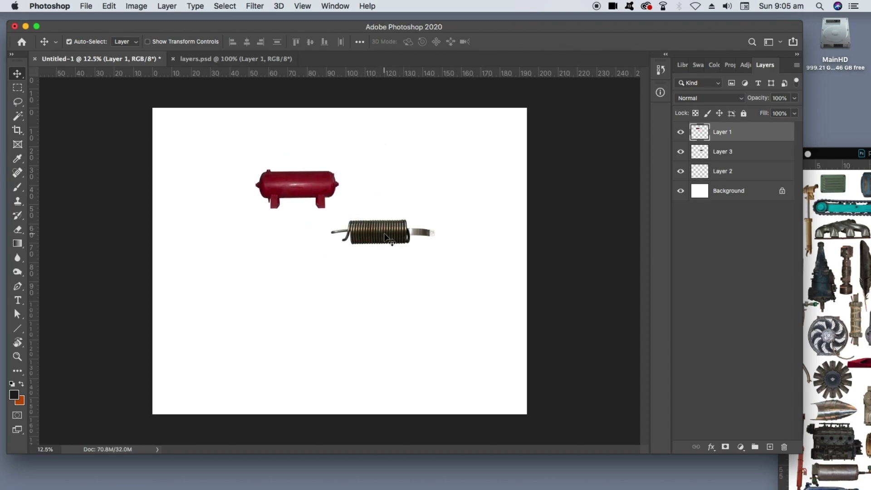
Spread the parts apart, with the metal strap to the upper right of the spring and the tank below it
mouse_move(386, 237)
mouse_down()
mouse_move(329, 254)
mouse_move(371, 232)
mouse_up()
drag(429, 231, 456, 182)
drag(310, 182, 342, 287)
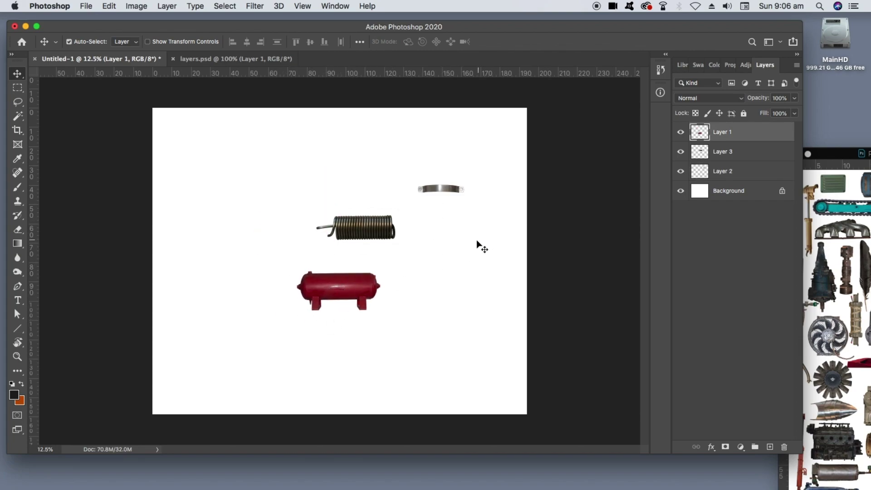
mouse_move(346, 281)
mouse_down()
mouse_move(383, 280)
mouse_move(341, 285)
mouse_up()
Duplicate the tank's layer and place the copy directly to the right of the original tank
key(super)
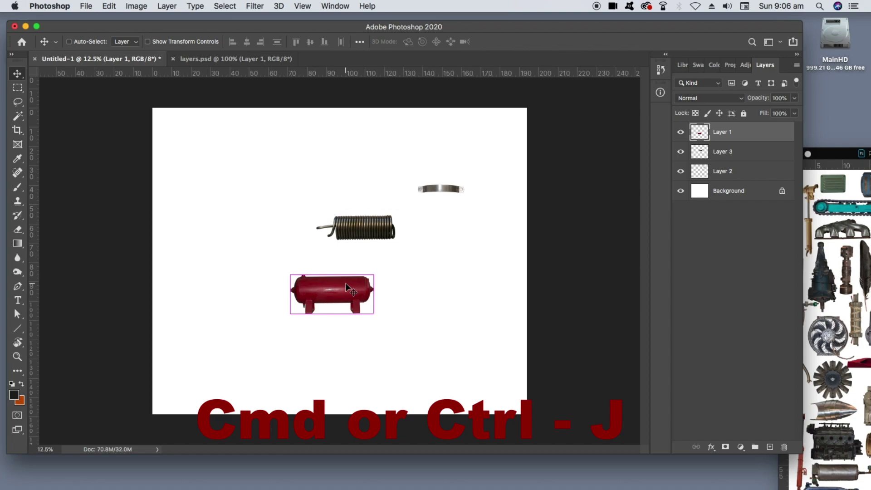
key(super+j)
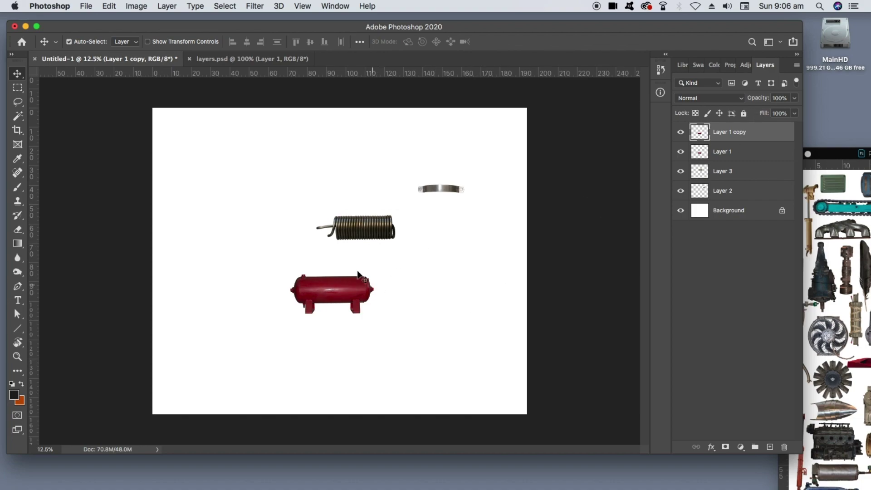
drag(334, 291, 419, 291)
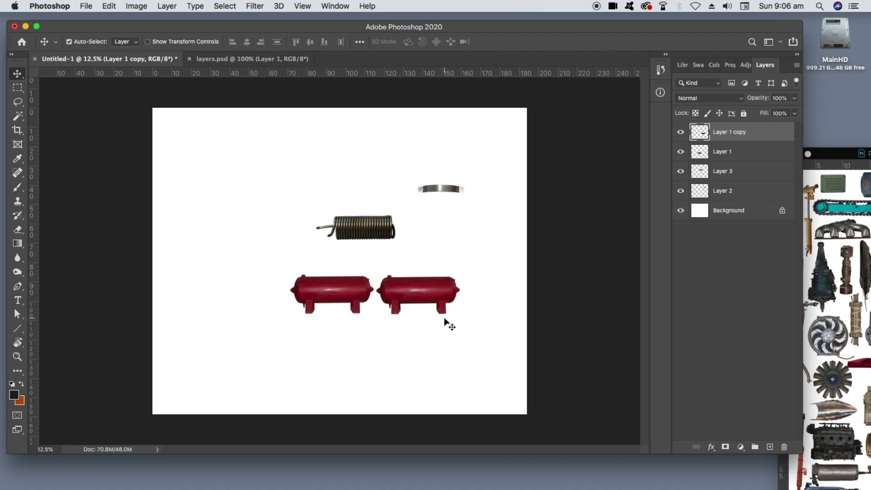
Tuck the spring behind the two tanks so it bridges their gap, and reorder Layer 3 below Layer 2
drag(369, 220, 306, 202)
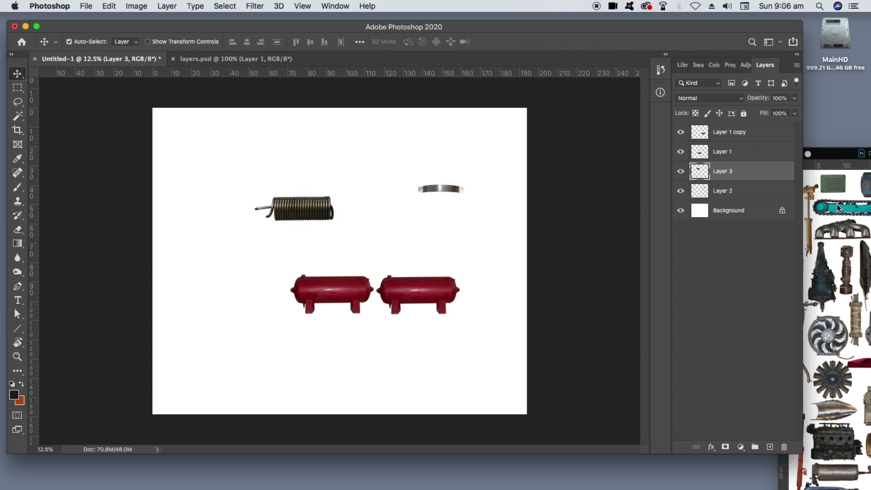
click(826, 154)
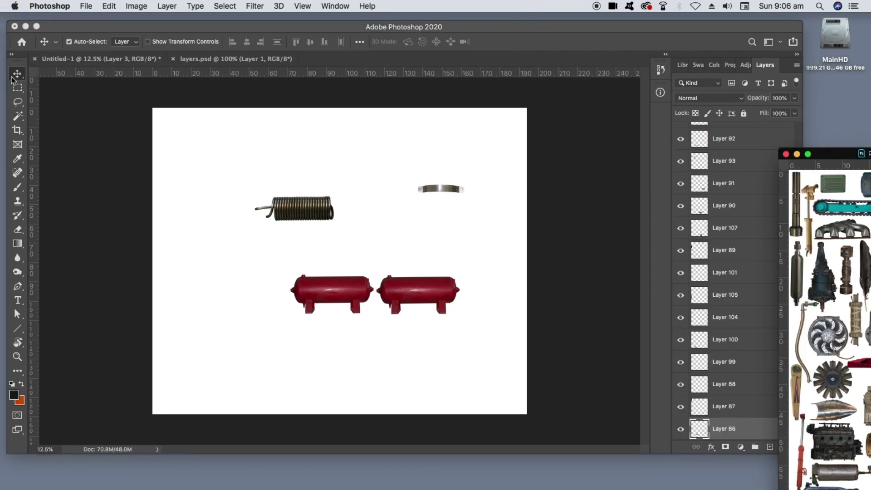
click(387, 244)
drag(303, 221, 384, 300)
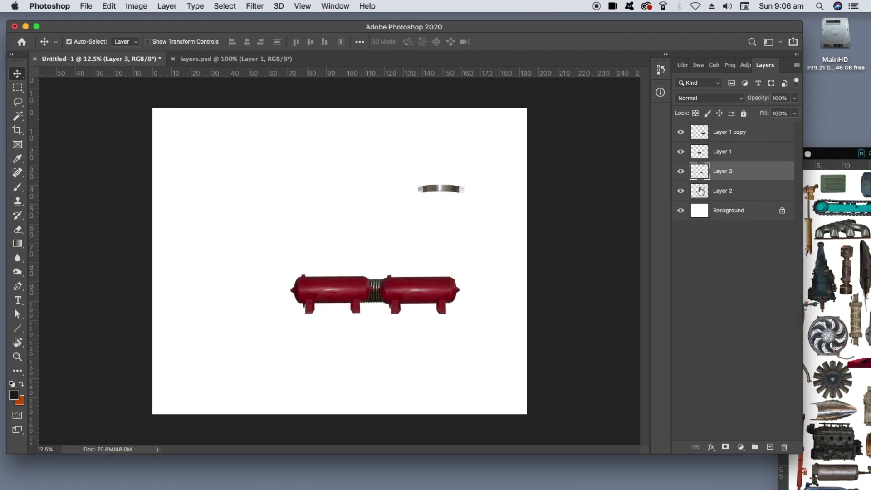
drag(731, 173, 732, 203)
Separate the two tanks, with the original in the canvas's upper middle and the copy below it to the left
drag(316, 300, 316, 221)
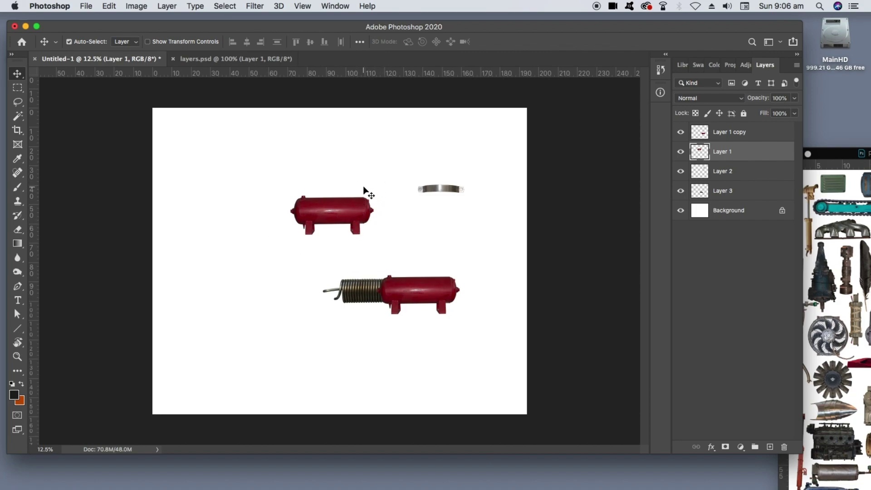
drag(340, 209, 318, 212)
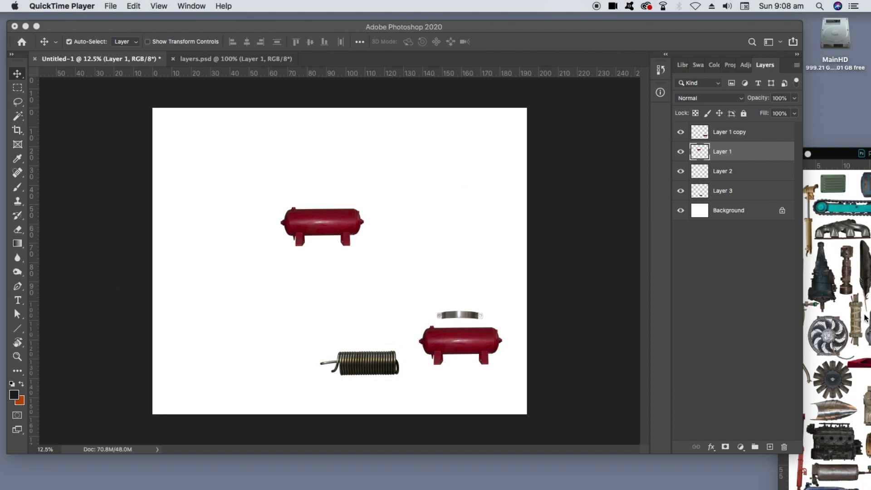
click(328, 222)
drag(324, 232, 349, 202)
drag(490, 333, 323, 269)
mouse_move(339, 221)
mouse_down()
mouse_move(409, 201)
mouse_move(359, 230)
mouse_move(363, 187)
mouse_move(345, 205)
mouse_up()
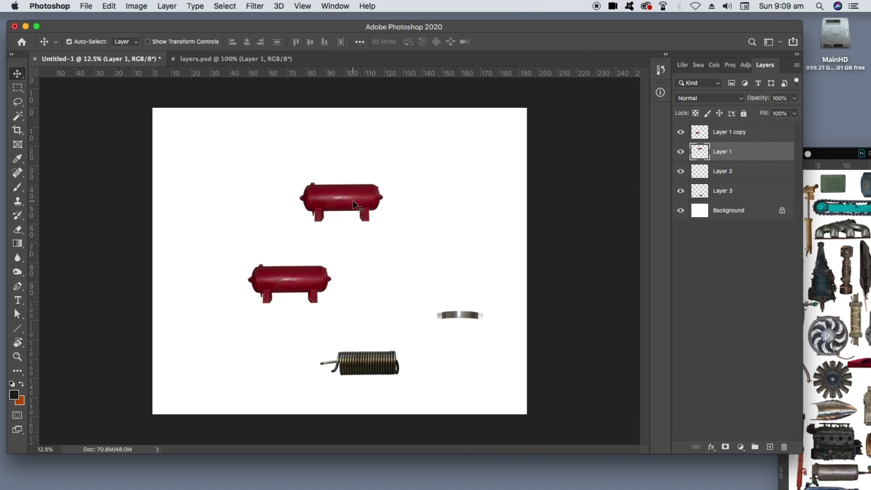
mouse_move(345, 198)
mouse_down()
mouse_move(353, 190)
mouse_move(336, 194)
mouse_up()
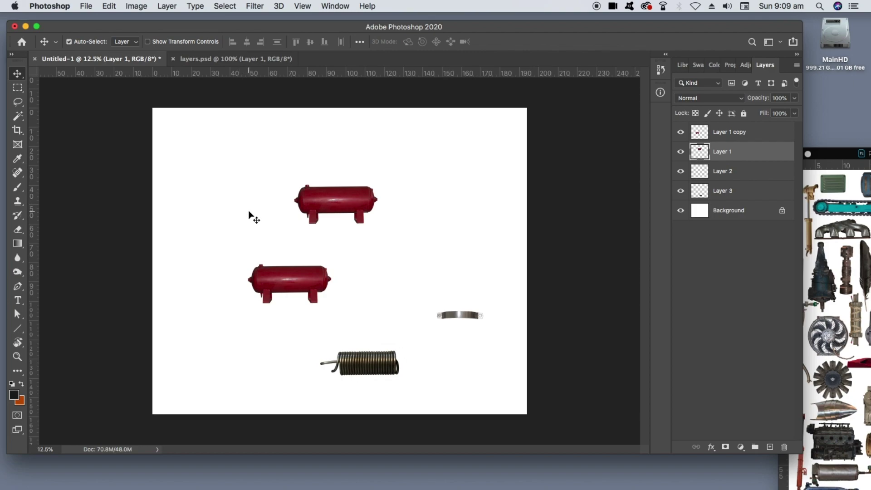
Free-transform the upper tank, repositioning it and scaling it proportionally to about 119%
key(super)
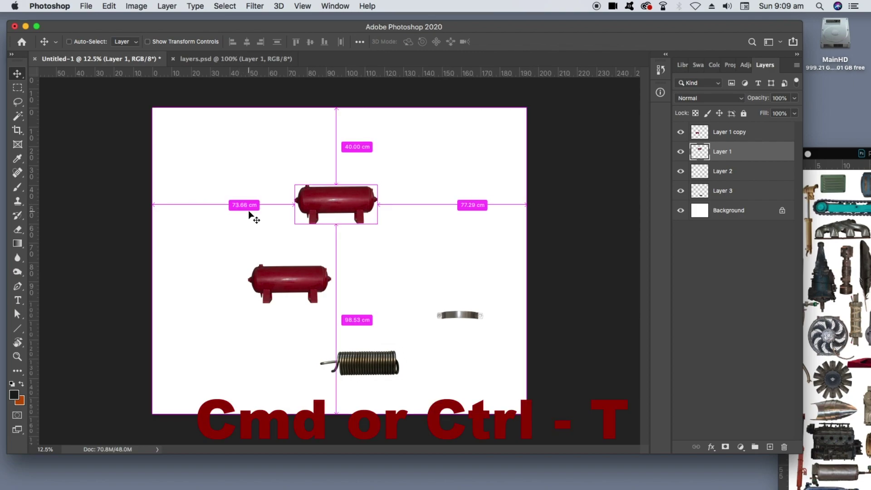
key(super+t)
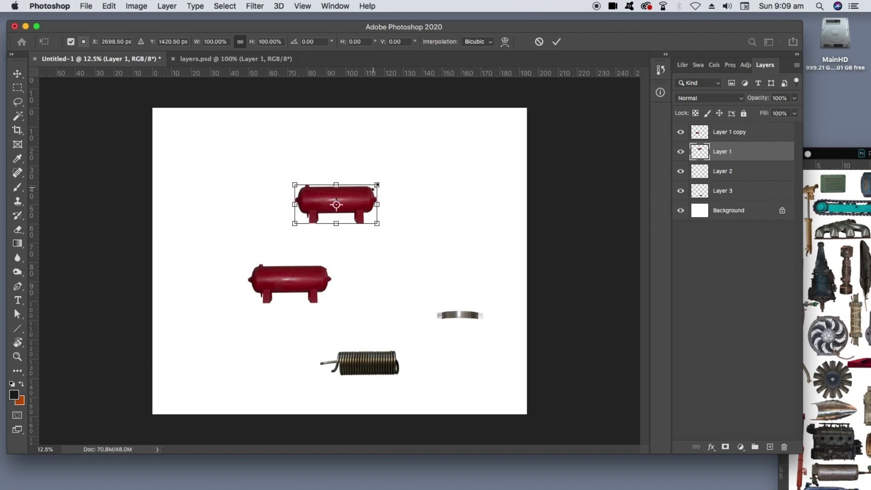
drag(377, 185, 409, 169)
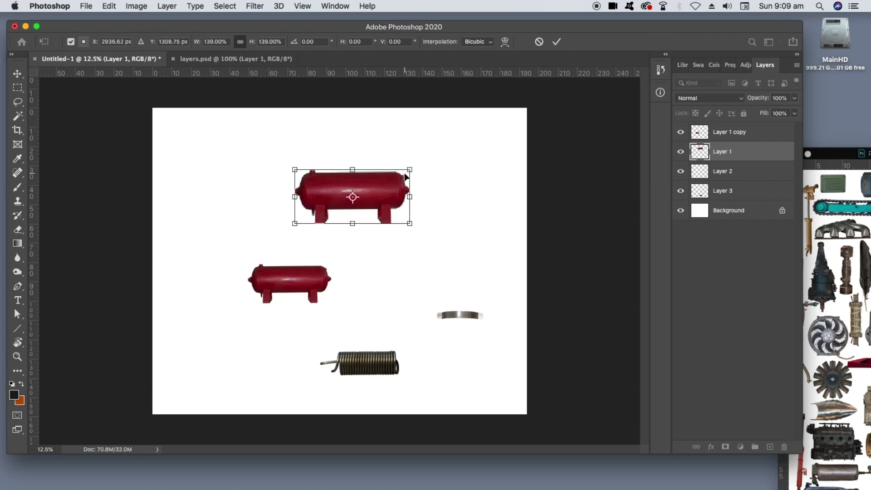
drag(372, 192, 343, 190)
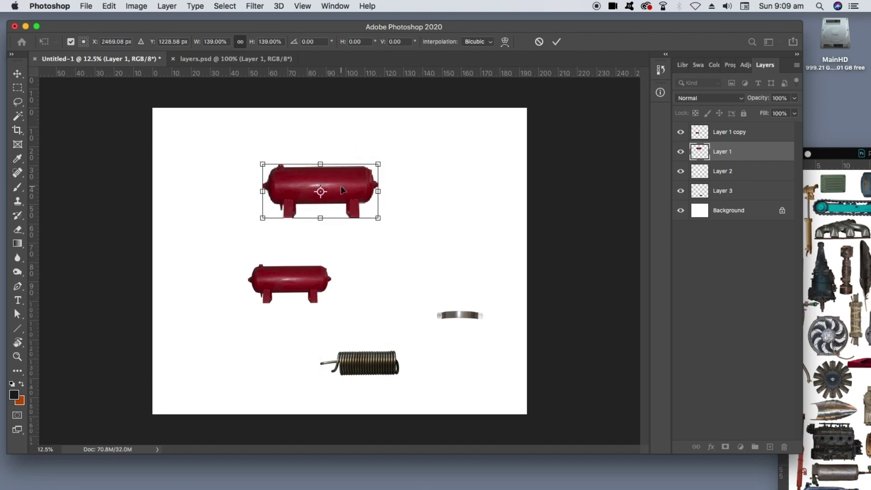
mouse_move(377, 163)
mouse_down()
mouse_move(394, 153)
mouse_move(377, 165)
mouse_up()
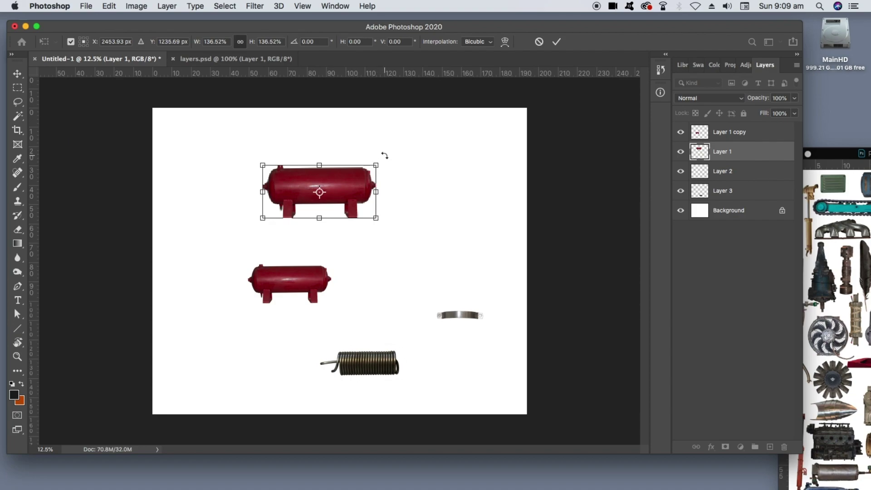
drag(385, 155, 361, 172)
key(super+z)
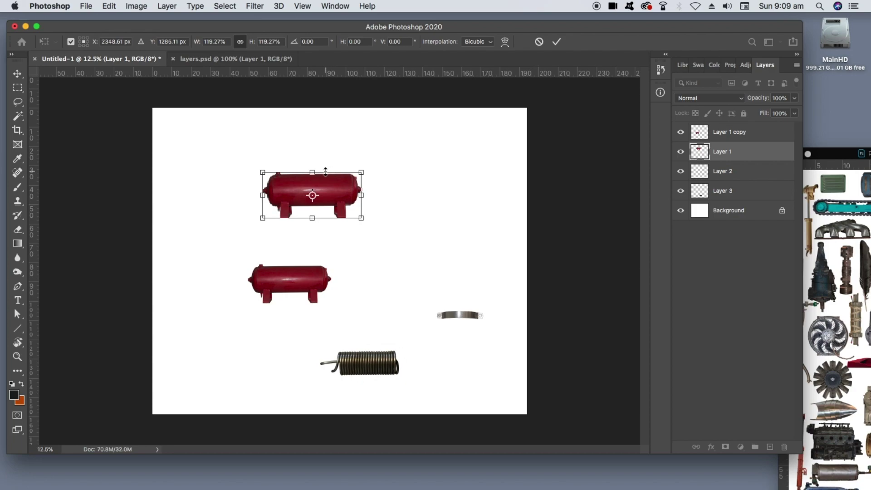
Stretch the upper tank to about 157% width and 186% height, and rotate it about 89.6° so it stands upright
drag(314, 172, 360, 164)
drag(327, 191, 421, 222)
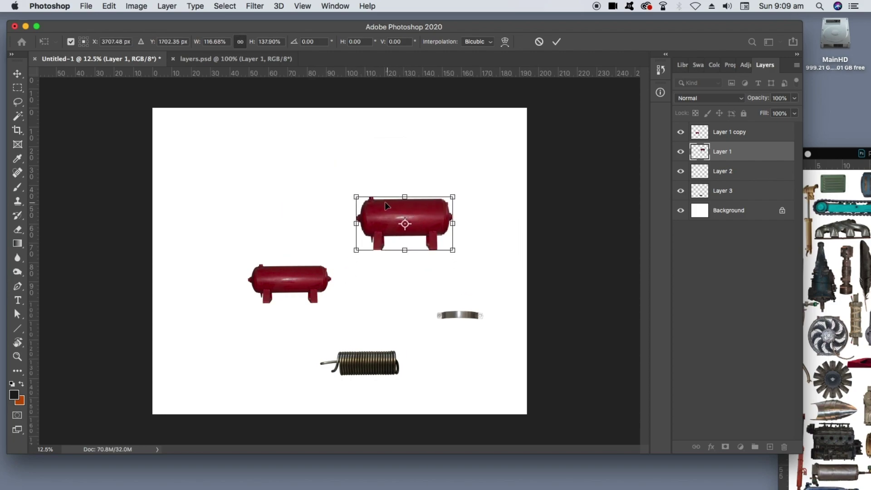
drag(354, 197, 322, 178)
drag(460, 180, 430, 293)
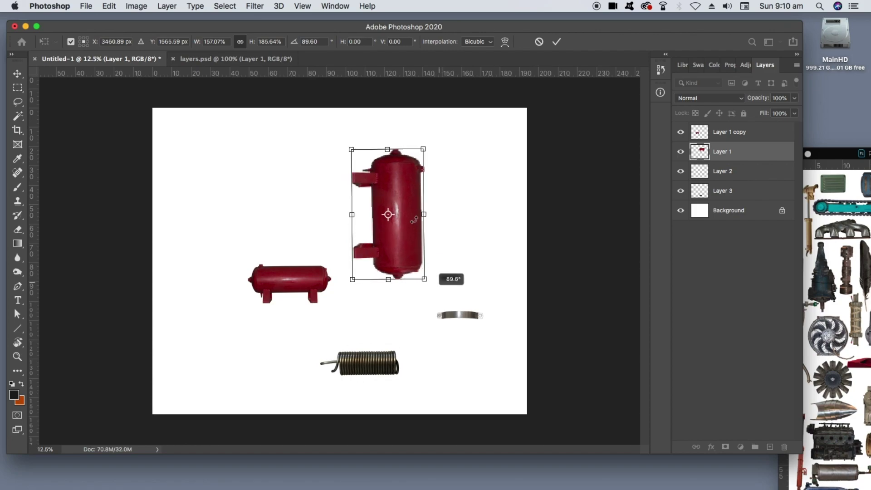
drag(414, 219, 416, 223)
key(Return)
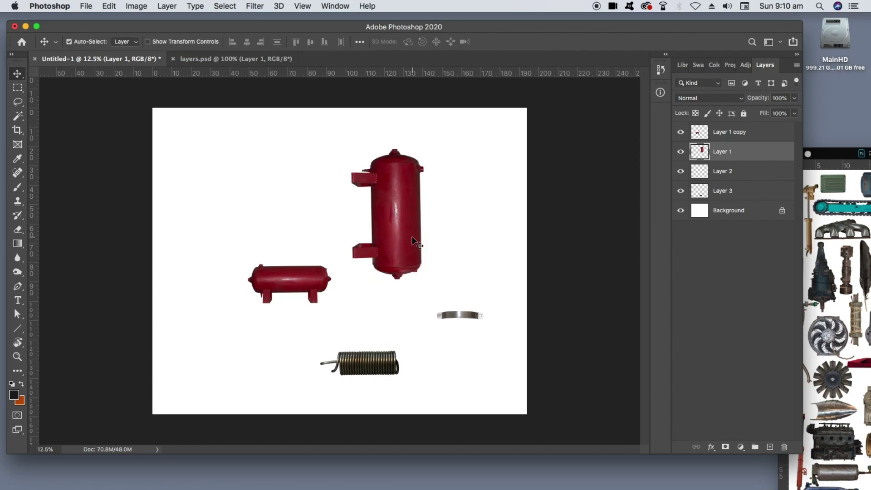
Delete the enlarged upright tank and move the remaining small tank up to the middle of the canvas
drag(412, 236, 412, 219)
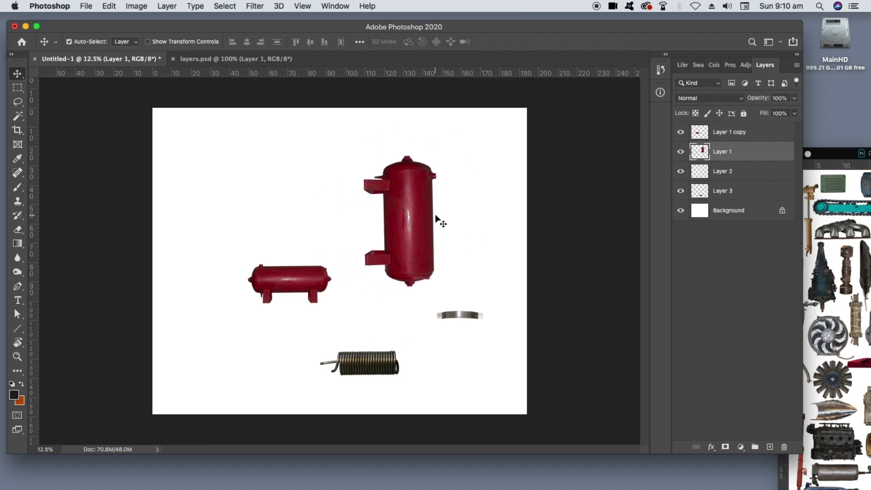
key(BackSpace)
drag(329, 274, 346, 246)
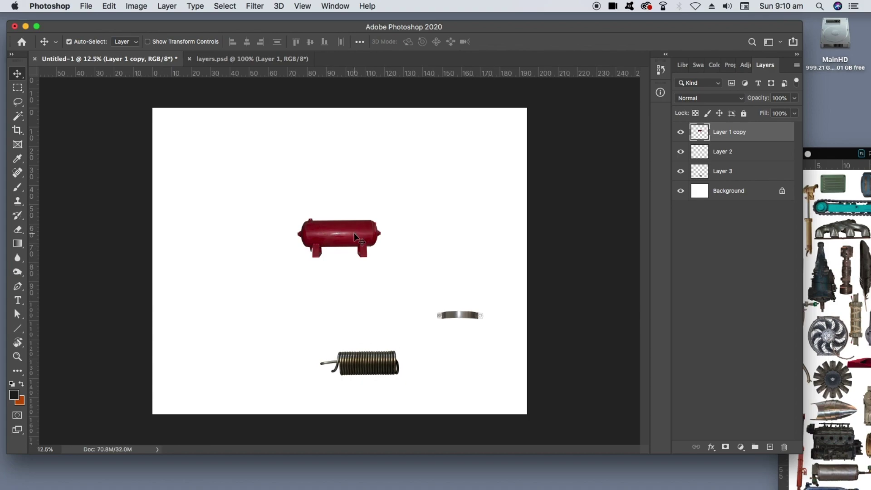
Free-transform the remaining tank, scaling it proportionally to about 195% and flipping it horizontally
key(super+t)
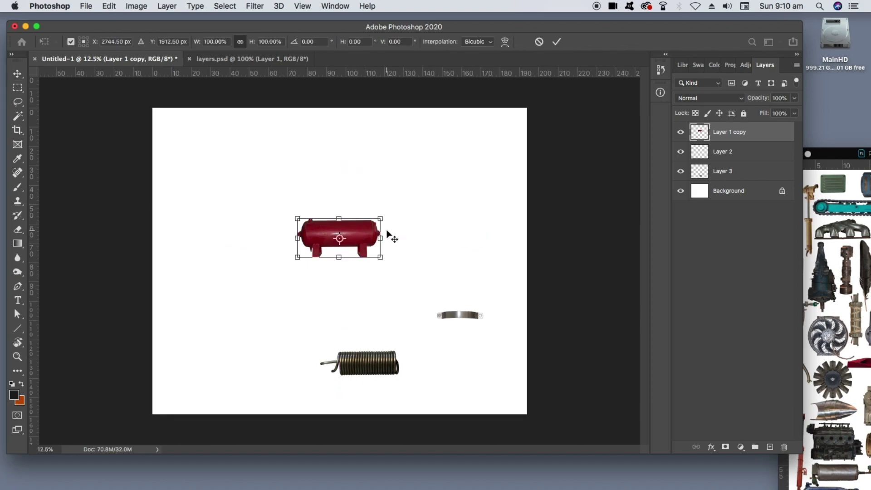
drag(381, 219, 434, 172)
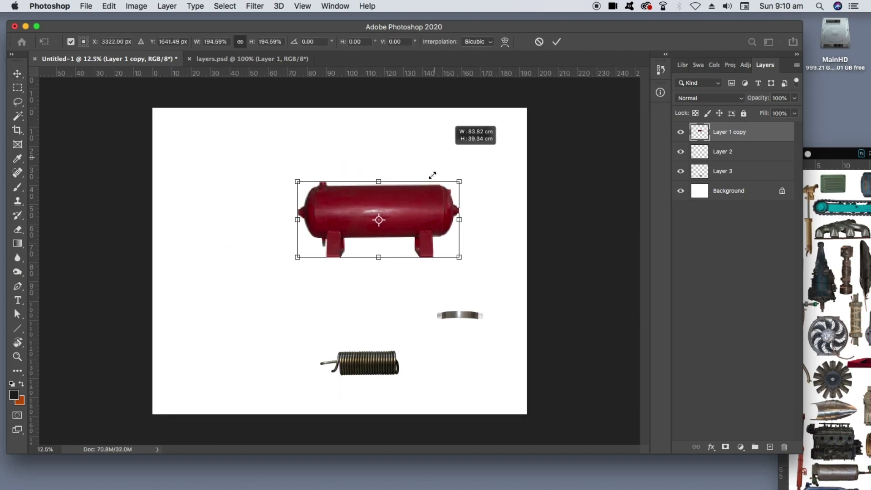
drag(424, 204, 379, 220)
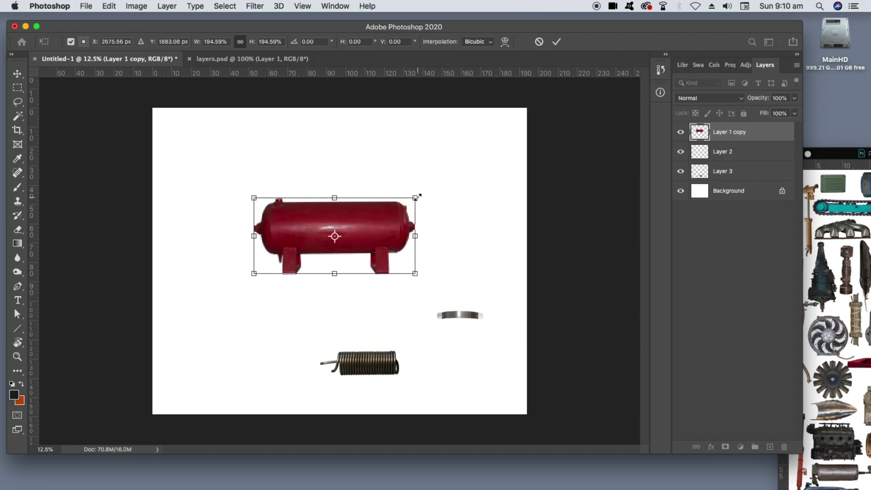
drag(379, 225, 389, 217)
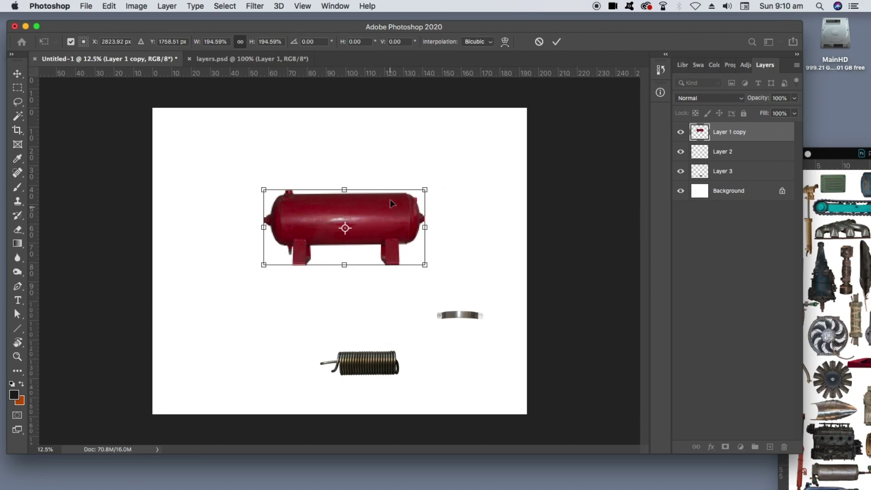
right_click(376, 214)
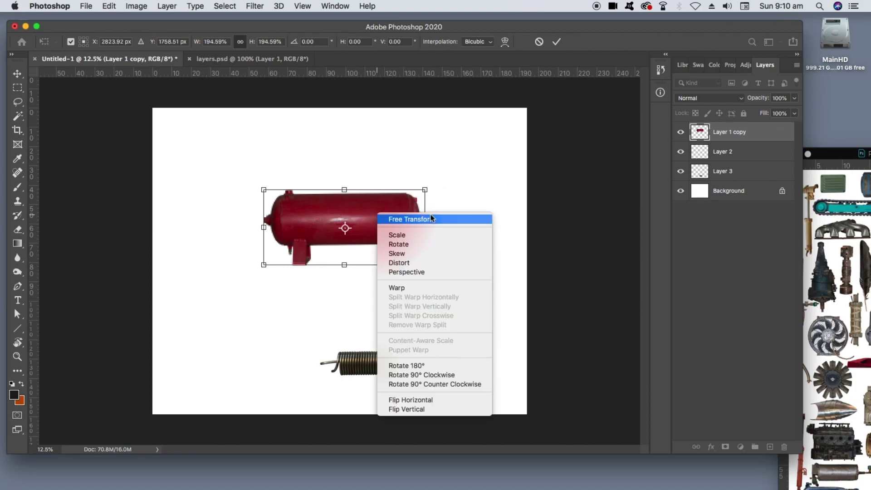
click(427, 400)
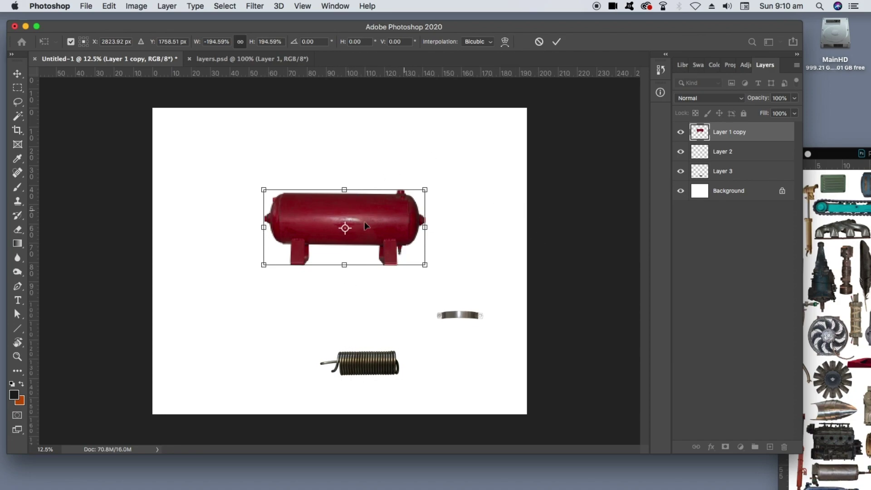
Warp the tank so that its top edge, left end and bottom edge bulge outward
right_click(379, 218)
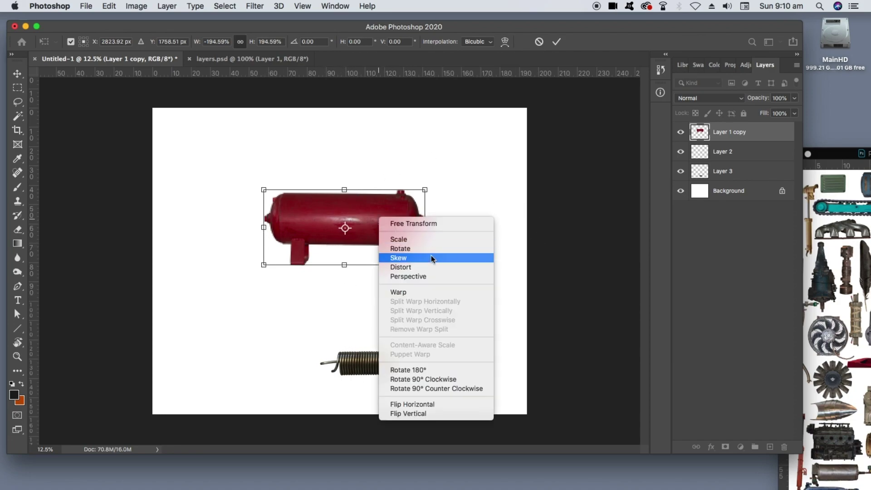
click(417, 292)
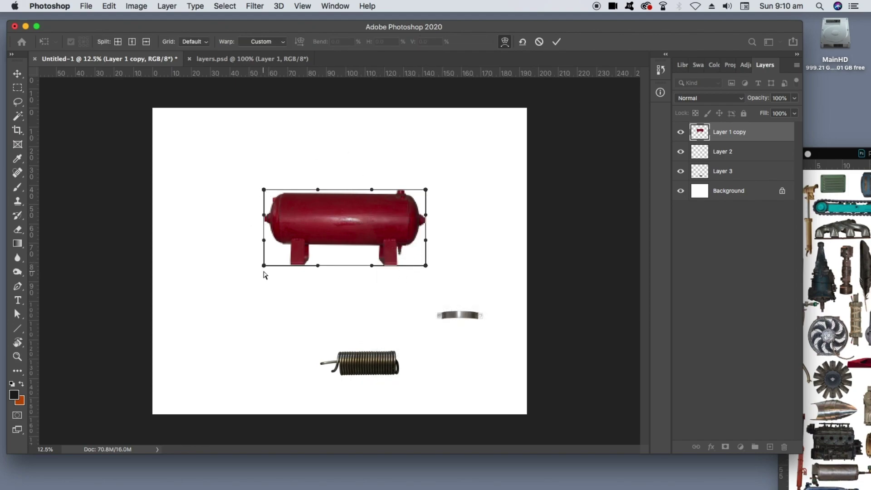
drag(346, 196, 347, 173)
drag(265, 215, 219, 225)
drag(264, 240, 237, 250)
drag(317, 265, 305, 313)
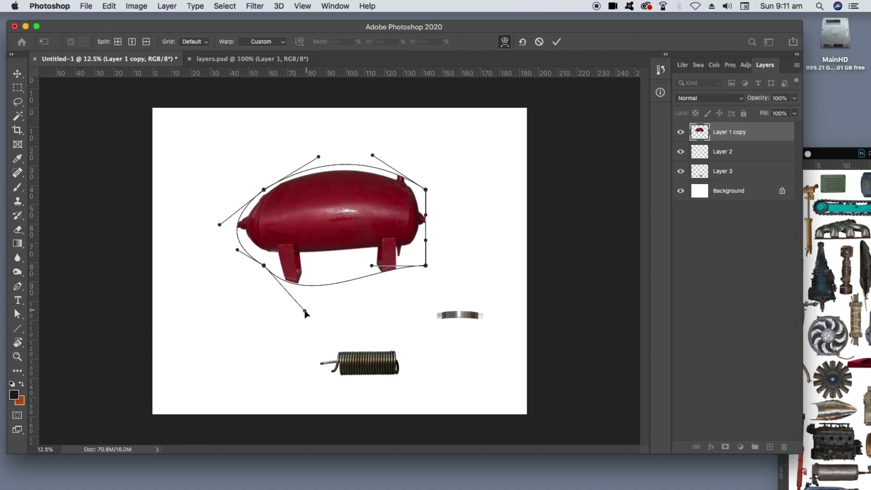
drag(371, 266, 374, 300)
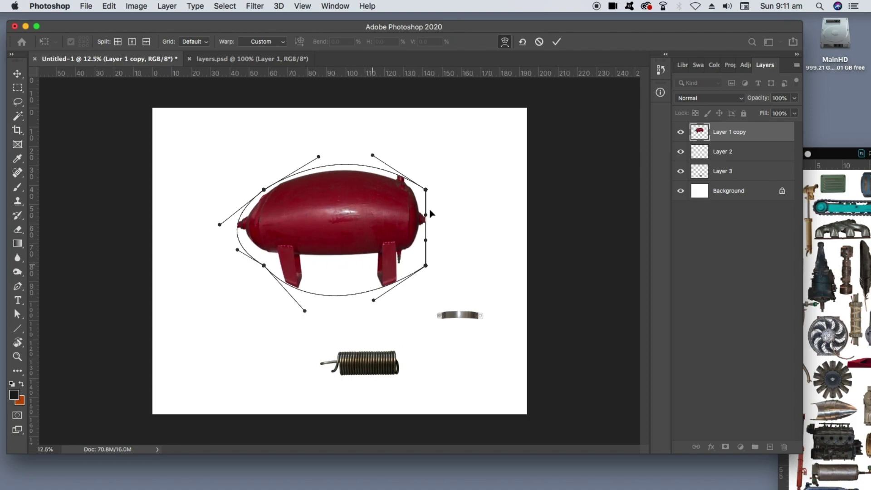
Bulge the tank's right end and raise its top into a higher arch, apply the warp, and nudge the tank left
drag(427, 220, 461, 249)
drag(347, 178, 345, 143)
drag(343, 232, 348, 208)
drag(347, 150, 347, 157)
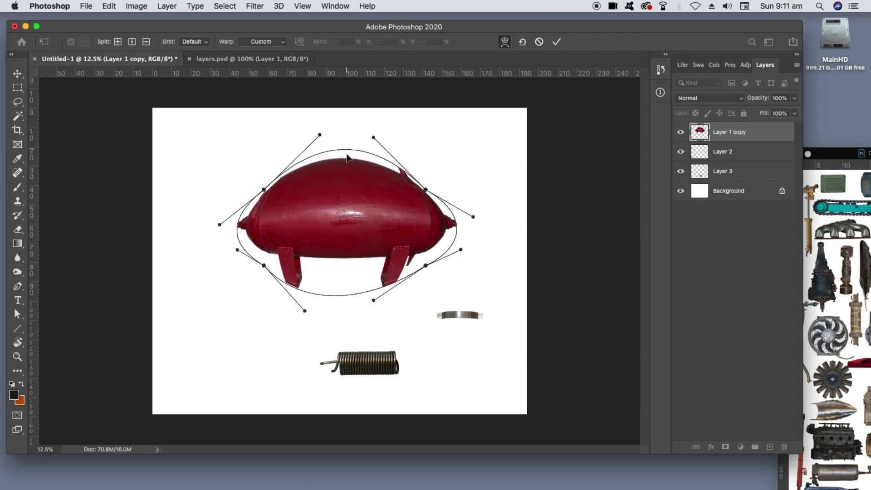
drag(354, 239, 345, 228)
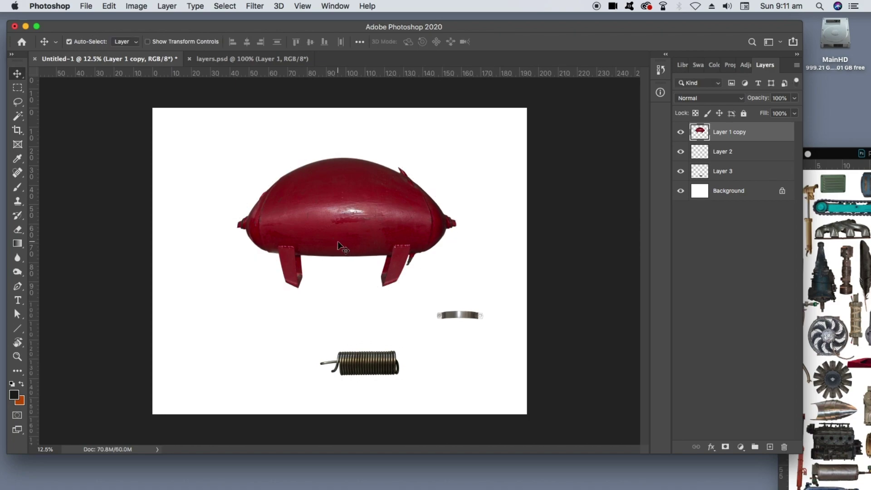
mouse_move(361, 245)
mouse_down()
mouse_move(302, 245)
mouse_move(373, 243)
mouse_move(352, 247)
mouse_up()
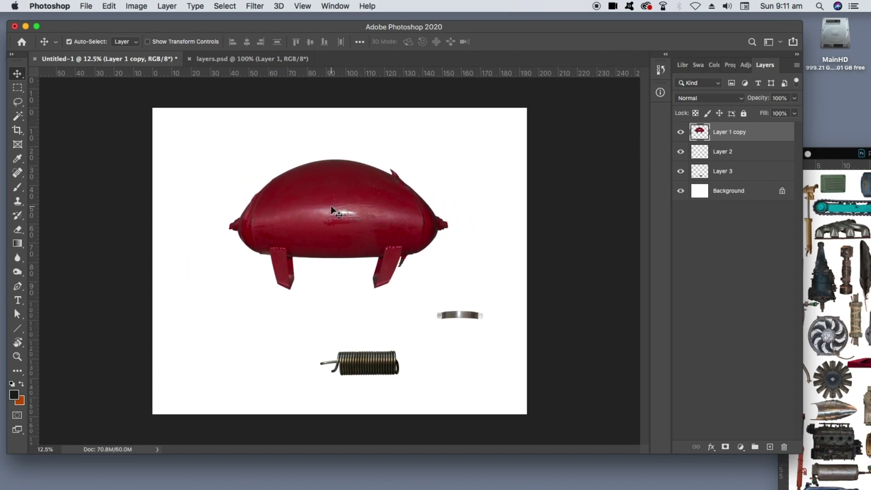
Undo the tank's last nudge and its combined scale, flip and warp transform
key(super)
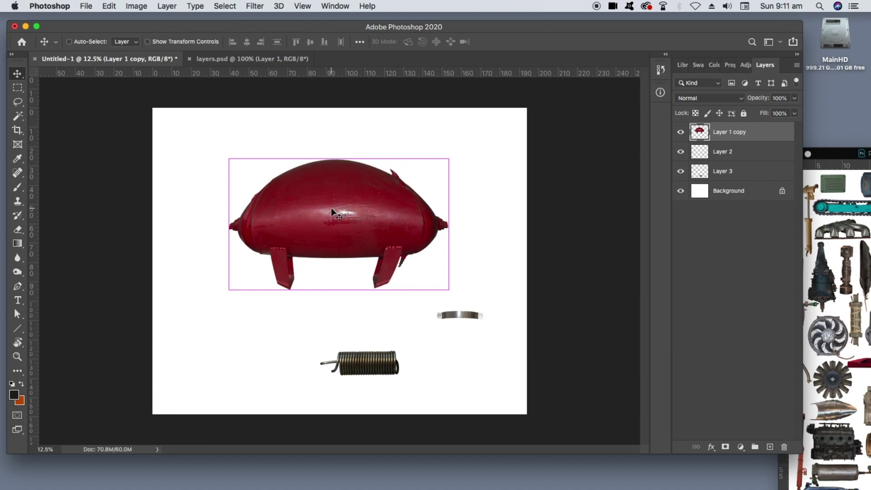
key(super+z)
key(super+z)
key(super+z)
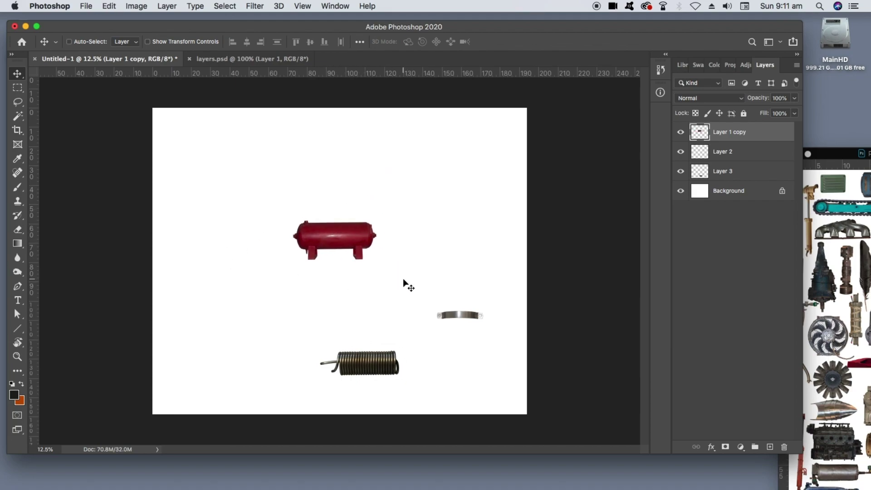
Free-transform the small tank, scaling it proportionally to about 143% and flipping it horizontally
key(super+t)
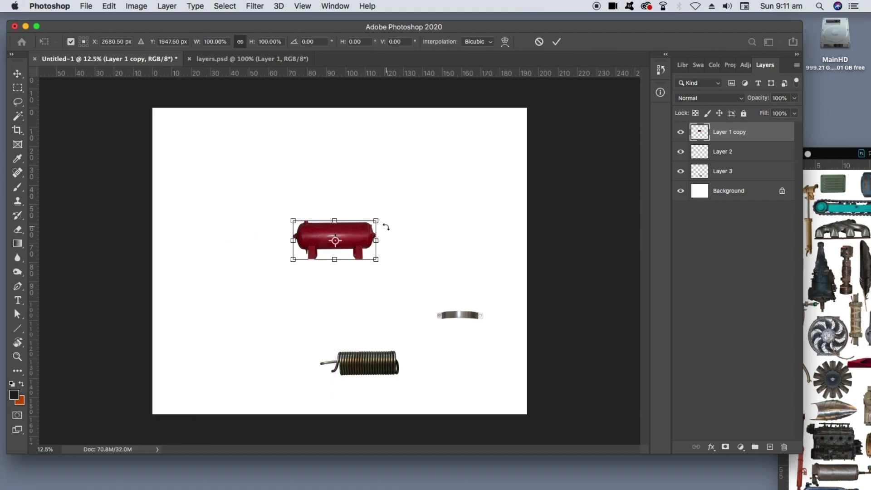
mouse_move(379, 218)
mouse_down()
mouse_move(453, 180)
mouse_move(412, 204)
mouse_move(293, 214)
mouse_move(383, 232)
mouse_up()
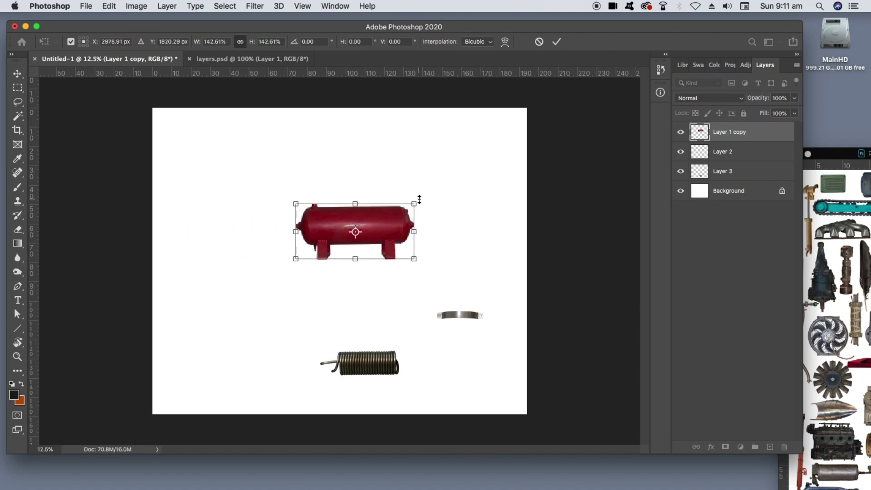
drag(423, 194, 401, 209)
key(super+z)
right_click(374, 224)
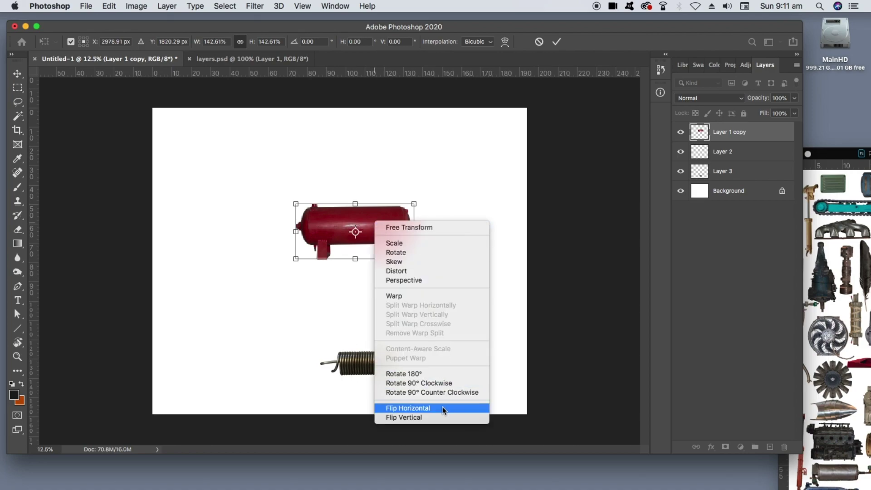
click(442, 407)
Warp the tank so that its top edge arches upward and its two lower corners stretch downward and outward
right_click(387, 217)
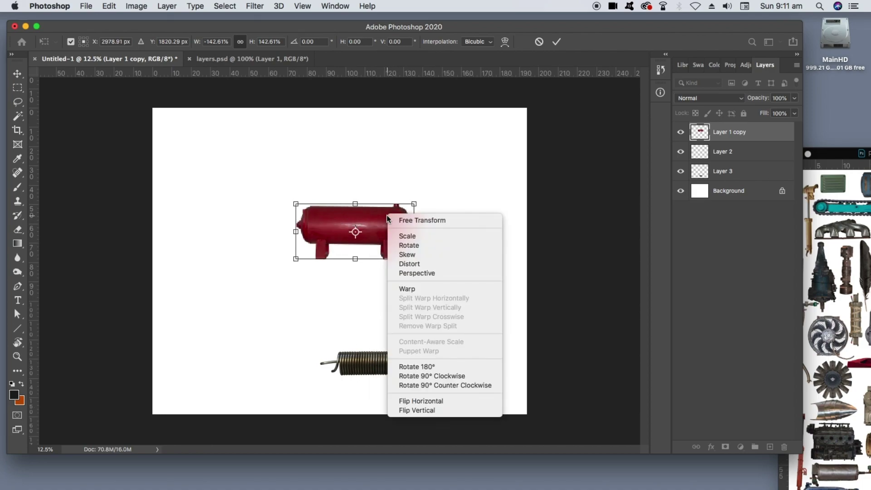
click(415, 291)
drag(356, 212, 374, 210)
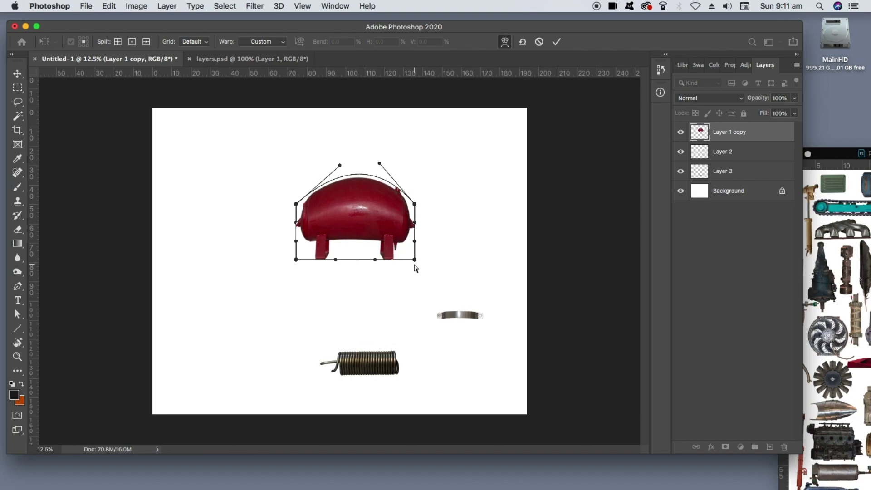
drag(415, 260, 432, 299)
drag(296, 260, 290, 286)
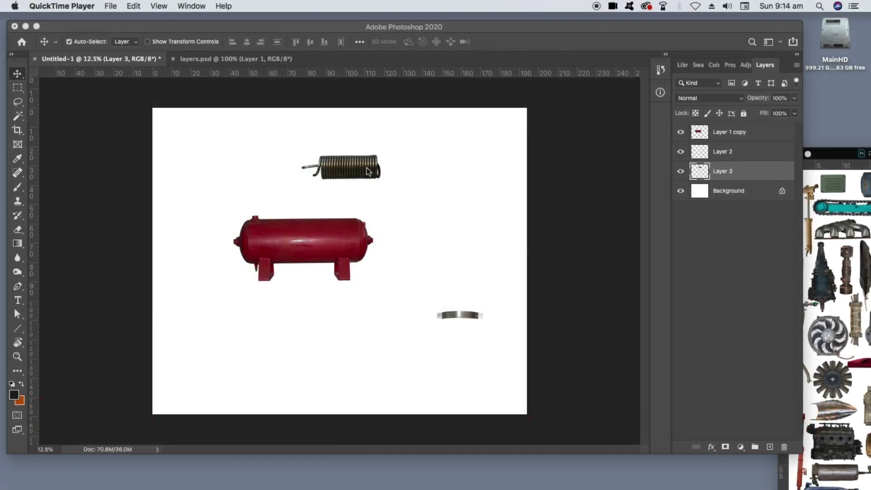
Move the spring to the upper right of the tank and shift the tank slightly left and up
click(367, 172)
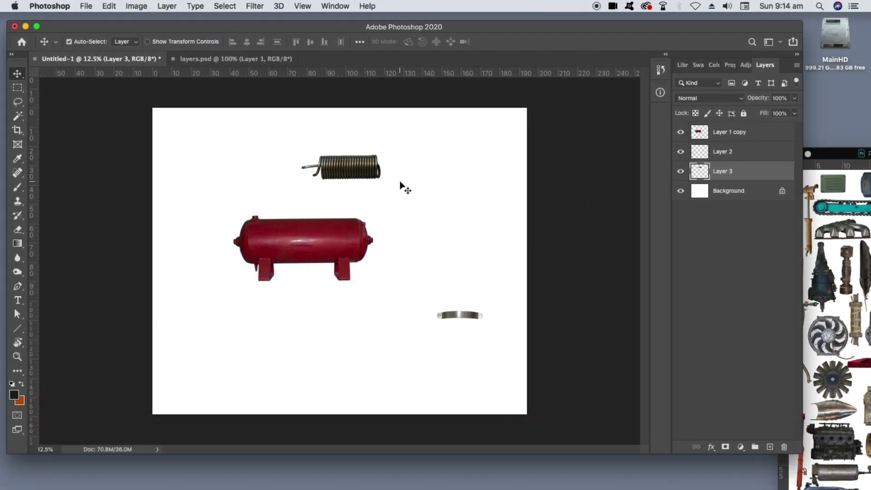
drag(359, 165, 360, 198)
mouse_move(301, 251)
mouse_down()
mouse_move(377, 295)
mouse_move(292, 247)
mouse_up()
drag(361, 177, 383, 184)
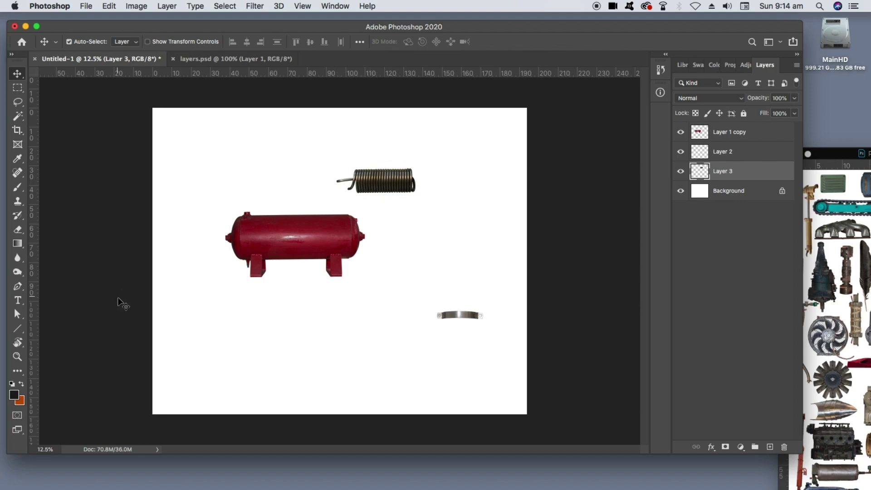
Try erasing the spring's left end with the 175 px Eraser, and undo the stroke
drag(19, 234, 43, 227)
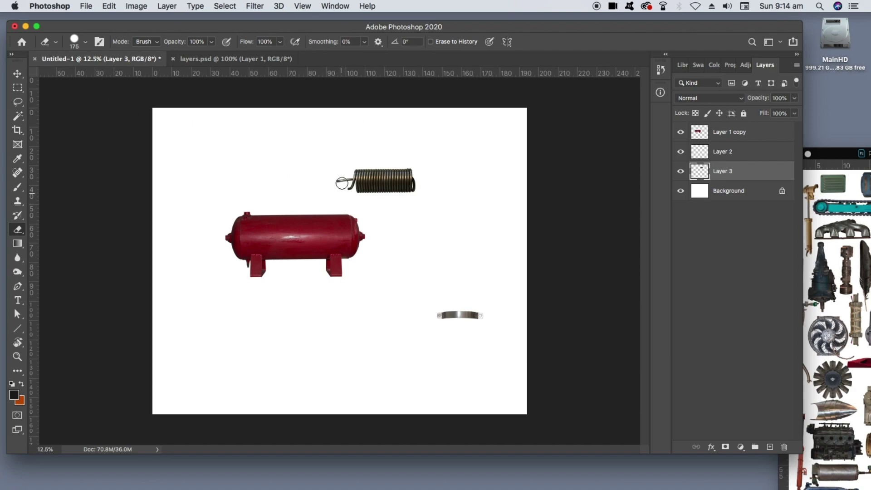
mouse_move(339, 191)
mouse_down()
mouse_move(360, 160)
mouse_move(341, 212)
mouse_move(369, 169)
mouse_up()
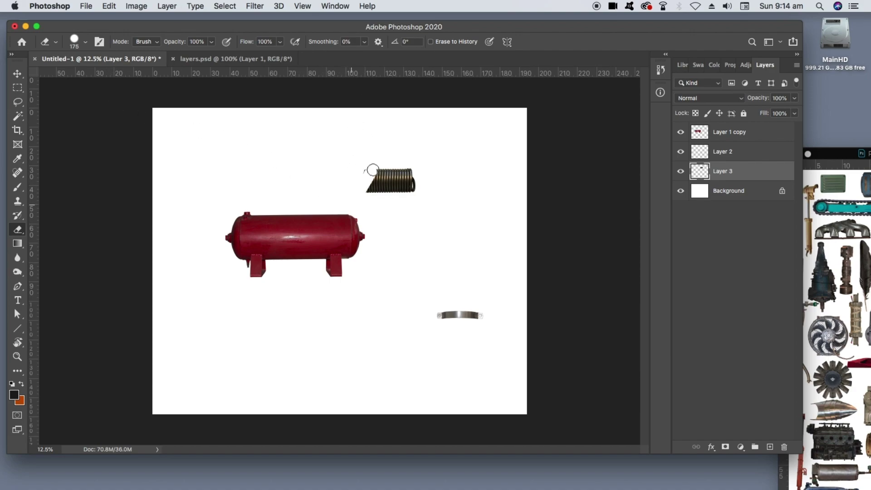
key(super+z)
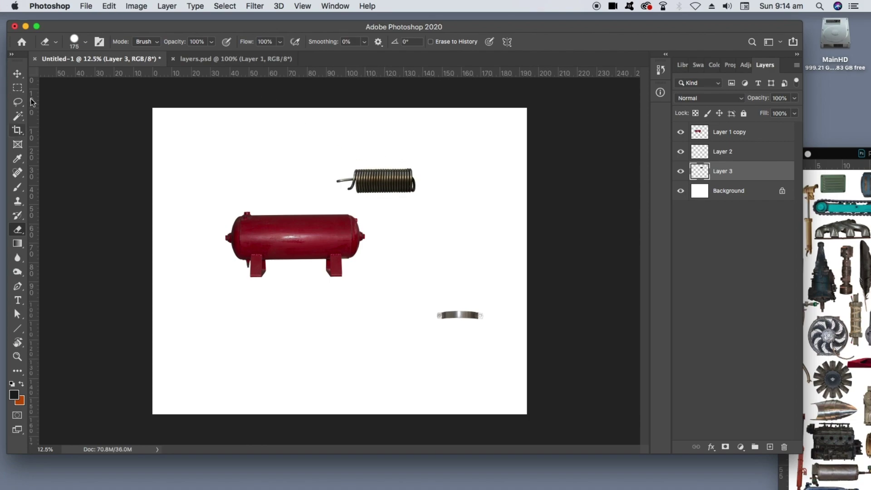
Move the tank slightly down and the spring a little further up and to the right
click(24, 74)
mouse_move(303, 235)
mouse_down()
mouse_move(336, 255)
mouse_move(310, 251)
mouse_up()
drag(384, 174, 396, 170)
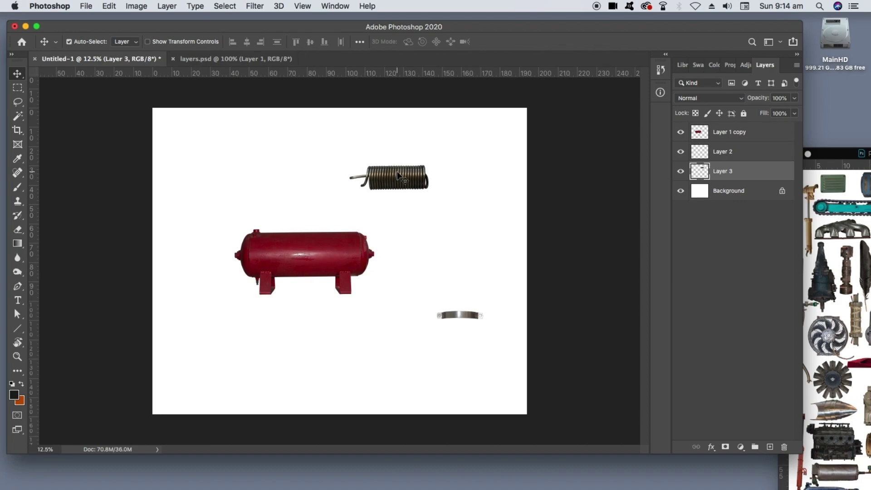
Choose the Eraser tool and bring the spring into close view at 66.67% zoom
click(18, 230)
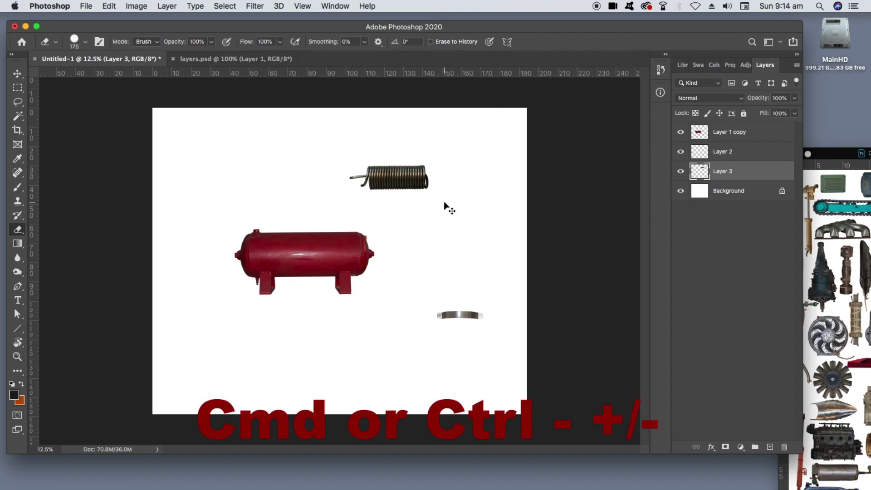
key(super+equal)
key(super+equal)
key(super+equal)
key(super+equal)
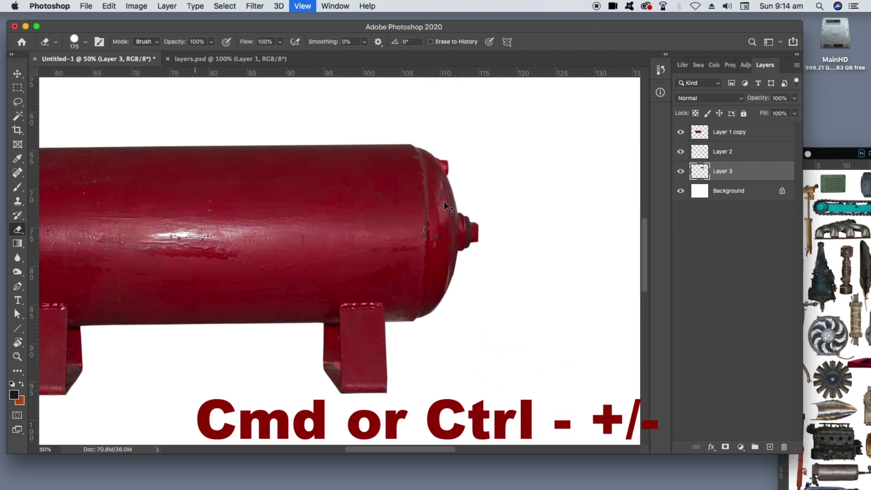
key(super+minus)
key(super+minus)
key(super+equal)
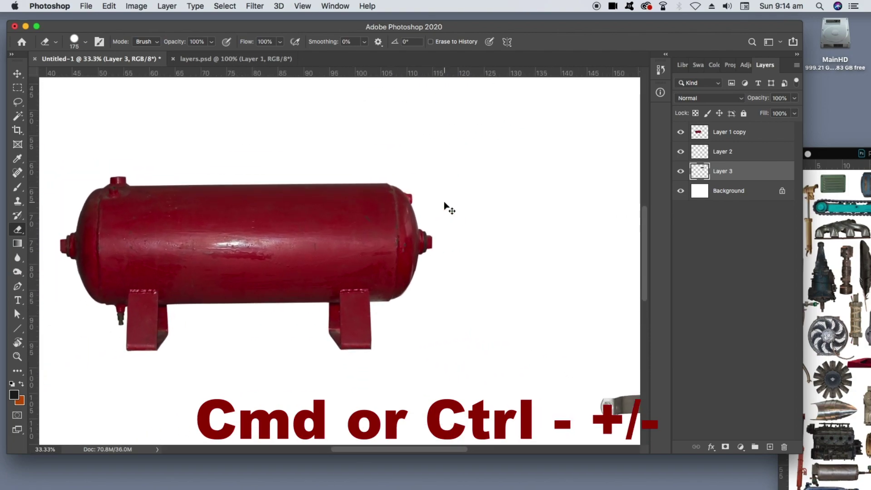
key(super+equal)
key(super+equal)
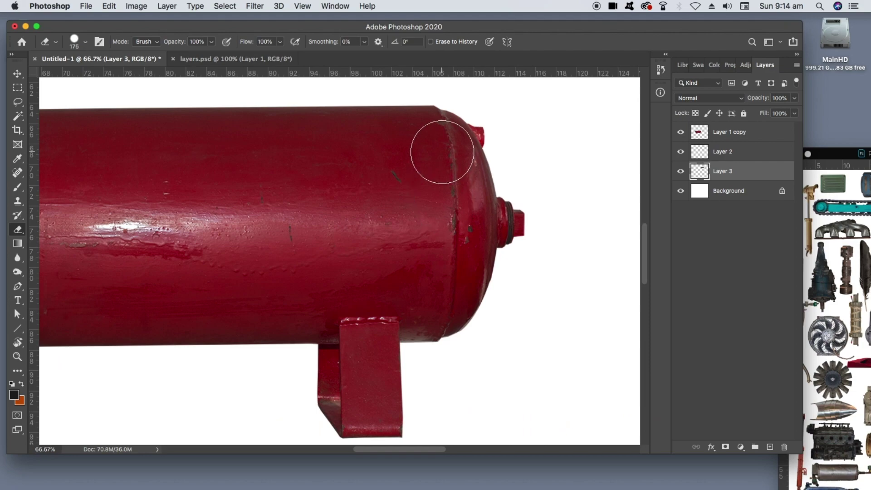
drag(454, 132, 435, 292)
mouse_move(477, 130)
mouse_down()
mouse_move(258, 317)
mouse_move(389, 229)
mouse_move(356, 237)
mouse_move(364, 259)
mouse_move(369, 250)
mouse_move(405, 249)
mouse_up()
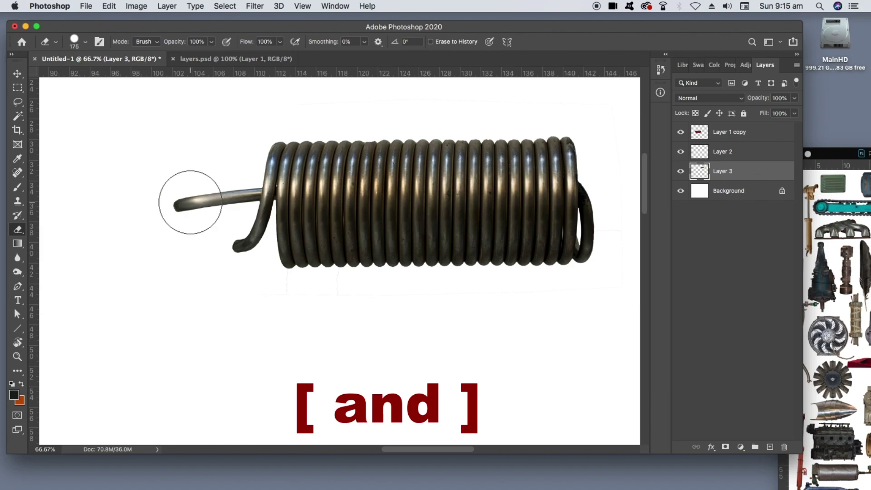
Reduce the eraser brush to 60 px and erase the straight wire sticking out of the spring's left end
key(bracketleft)
key(bracketleft)
key(bracketleft)
key(bracketleft)
key(bracketleft)
key(bracketleft)
key(bracketleft)
key(bracketleft)
key(bracketleft)
key(bracketleft)
key(bracketleft)
key(bracketleft)
key(bracketleft)
key(bracketleft)
key(bracketleft)
key(bracketleft)
key(bracketleft)
key(bracketleft)
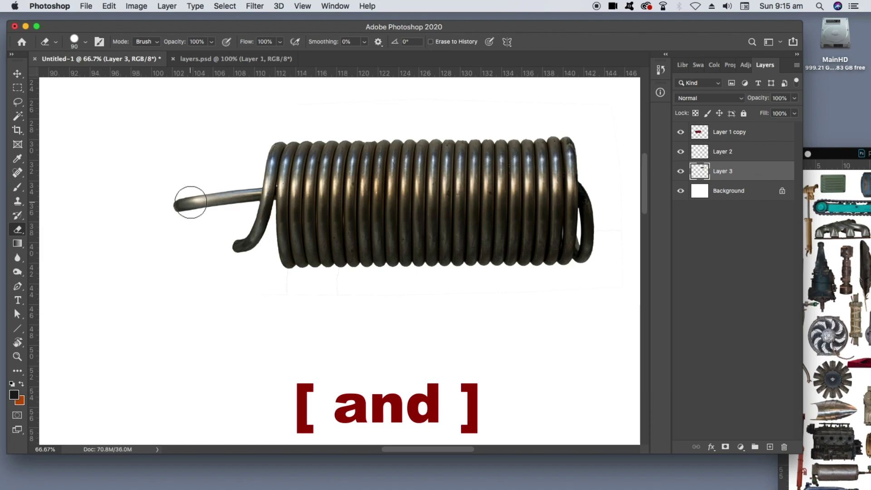
key(bracketright)
key(bracketright)
key(bracketright)
key(bracketright)
key(bracketright)
key(bracketright)
key(bracketright)
key(bracketright)
key(bracketright)
key(bracketleft)
key(bracketleft)
key(bracketleft)
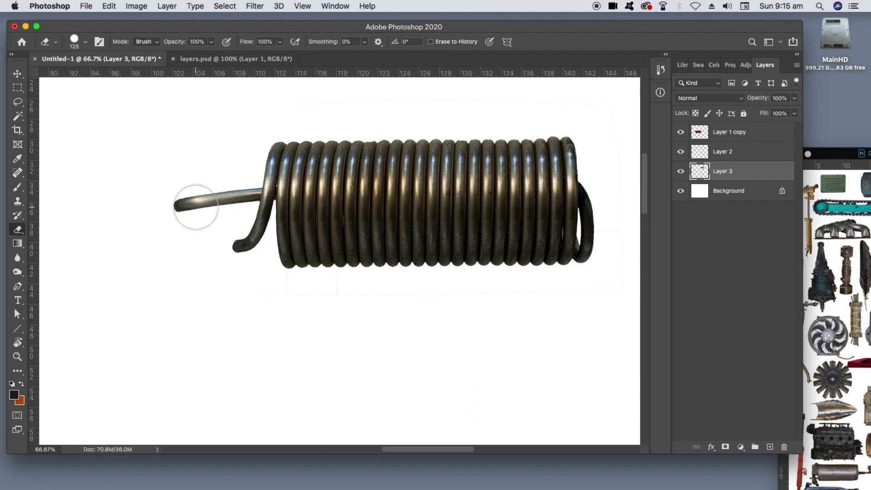
key(bracketleft)
key(bracketleft)
key(bracketleft)
key(bracketleft)
key(bracketleft)
mouse_move(252, 185)
mouse_down()
mouse_move(249, 198)
mouse_move(253, 186)
mouse_move(250, 195)
mouse_move(171, 206)
mouse_move(235, 193)
mouse_move(123, 204)
mouse_up()
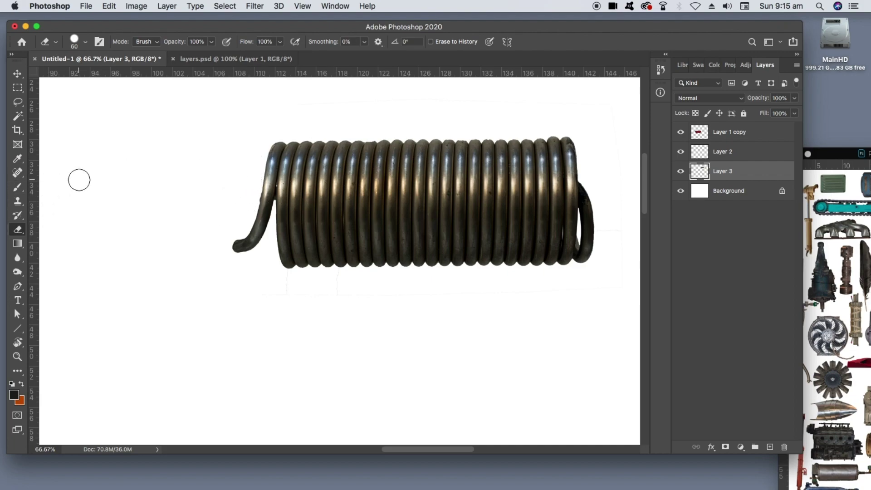
Reposition the spring near the canvas's upper edge and the tank in the middle of the canvas
key(super+minus)
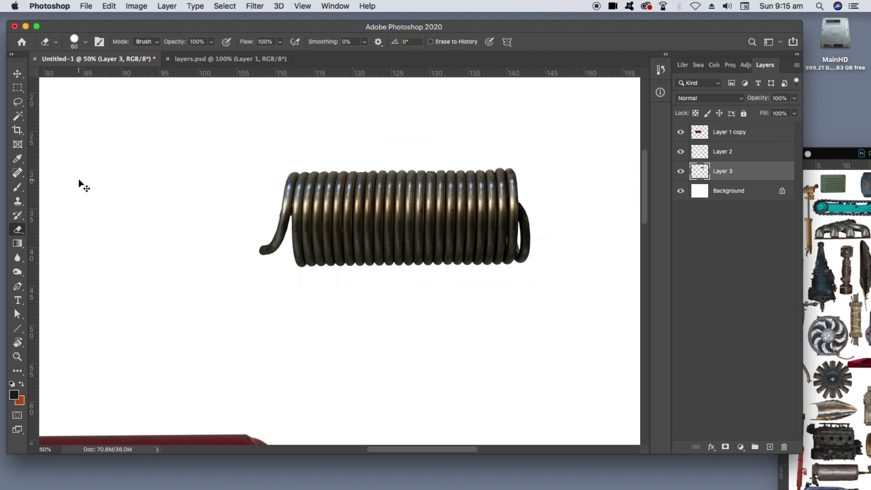
key(super+minus)
key(super+minus)
key(super+minus)
key(super+minus)
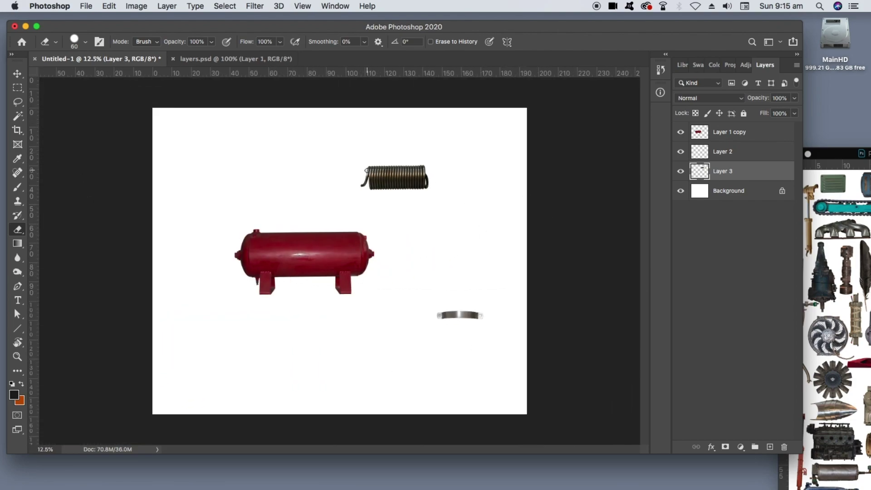
click(17, 73)
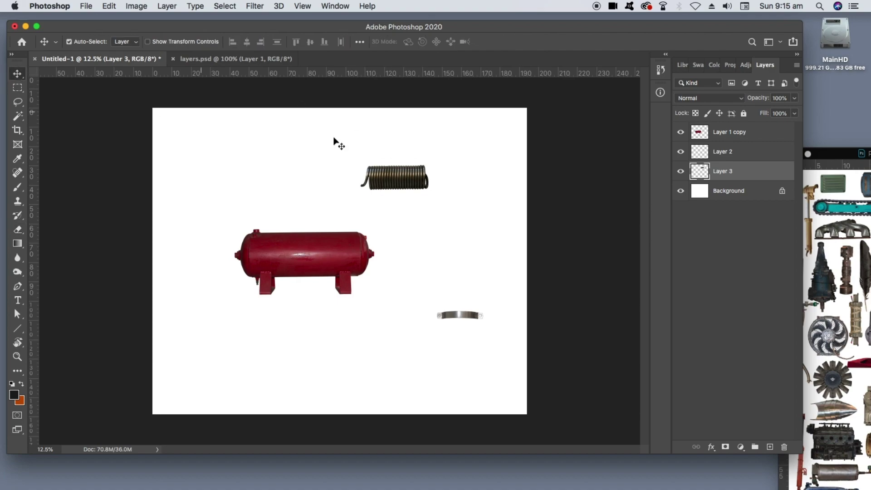
drag(417, 182, 327, 194)
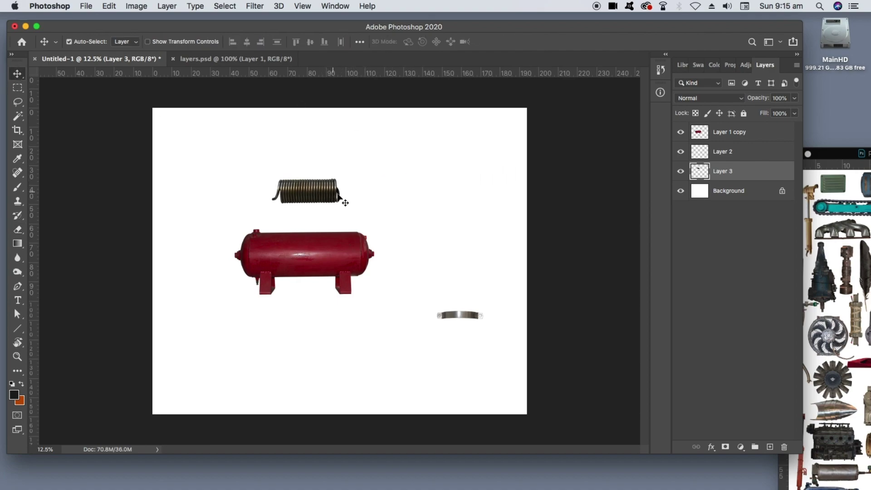
drag(331, 252, 375, 260)
drag(294, 312, 263, 311)
drag(317, 196, 400, 164)
drag(349, 272, 367, 262)
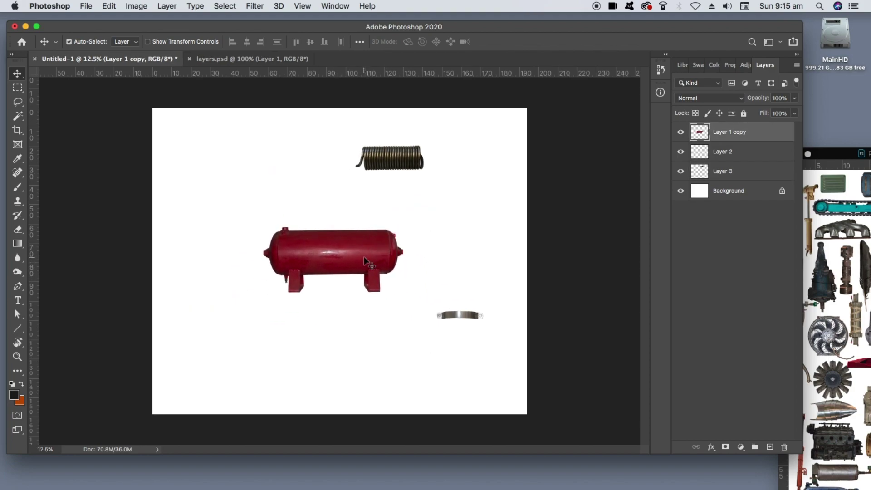
Recolour the tank to orange-brown with Hue/Saturation, setting Hue to +26 and Saturation to +2
key(super)
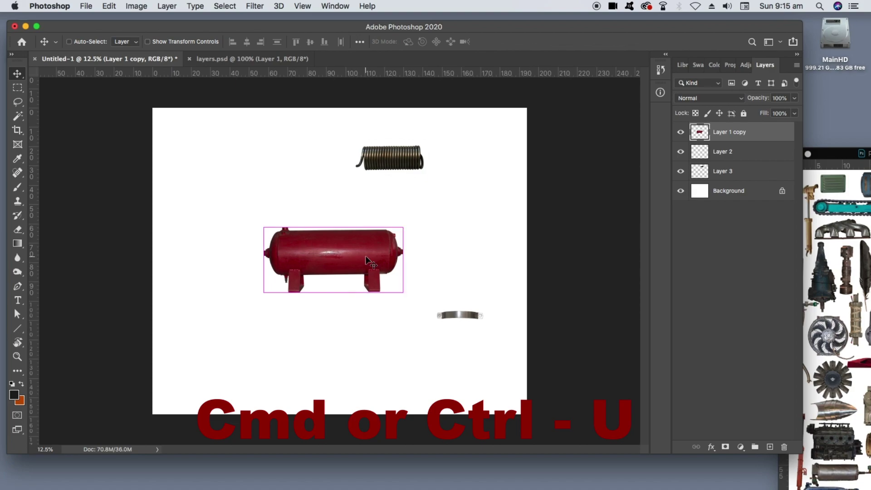
key(super+u)
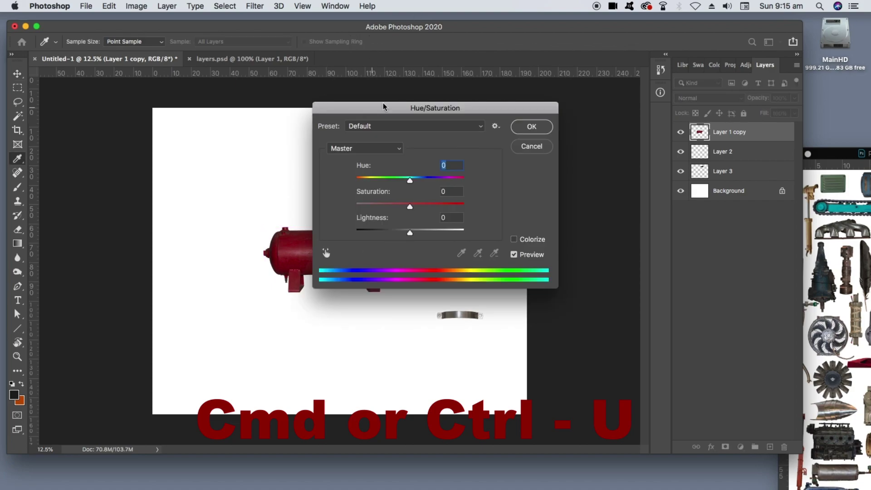
drag(367, 115, 543, 119)
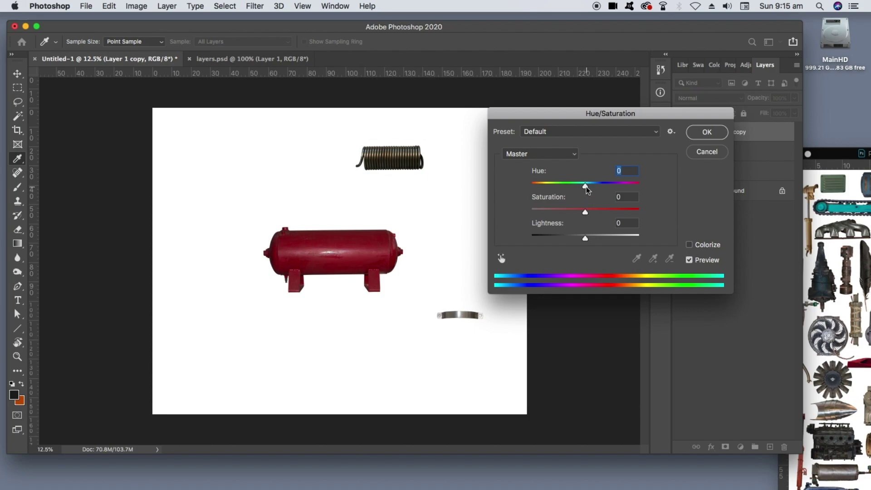
mouse_move(586, 186)
mouse_down()
mouse_move(643, 186)
mouse_move(529, 195)
mouse_move(588, 191)
mouse_up()
drag(584, 212, 600, 183)
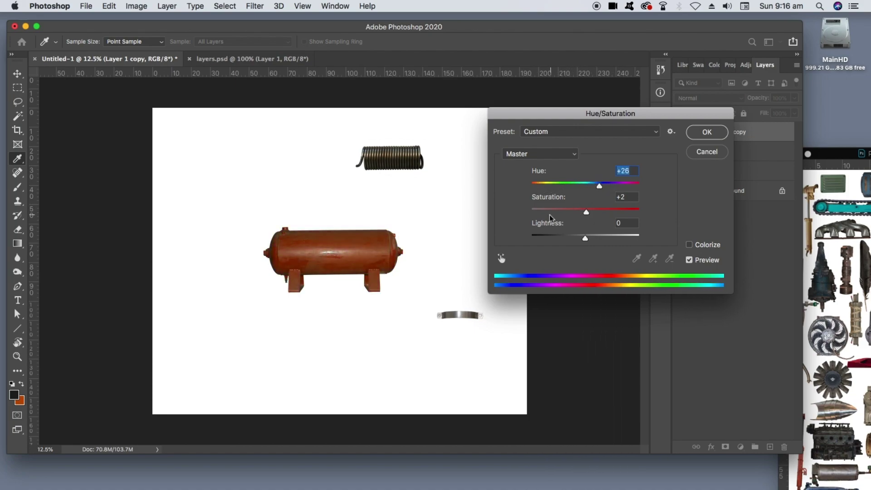
click(709, 134)
key(v)
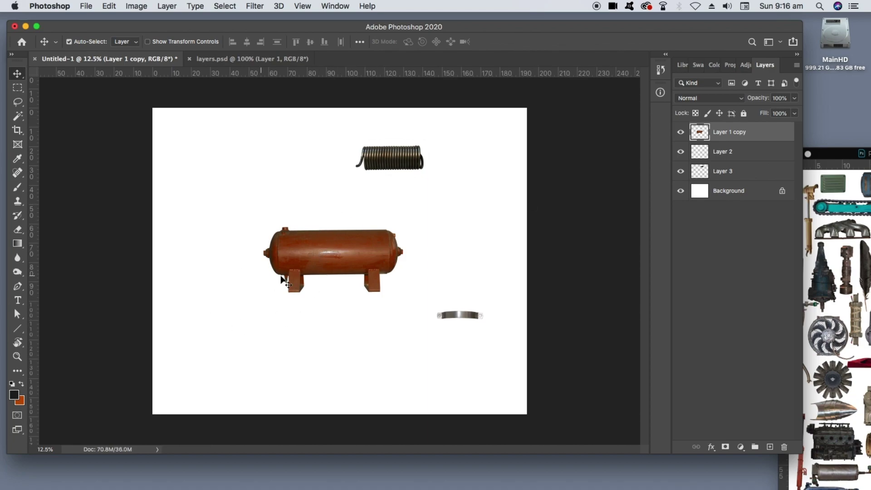
Move the metal band between the spring and the tank, and colorize it teal with Hue/Saturation at Hue 178 and Saturation 54
drag(470, 317, 433, 198)
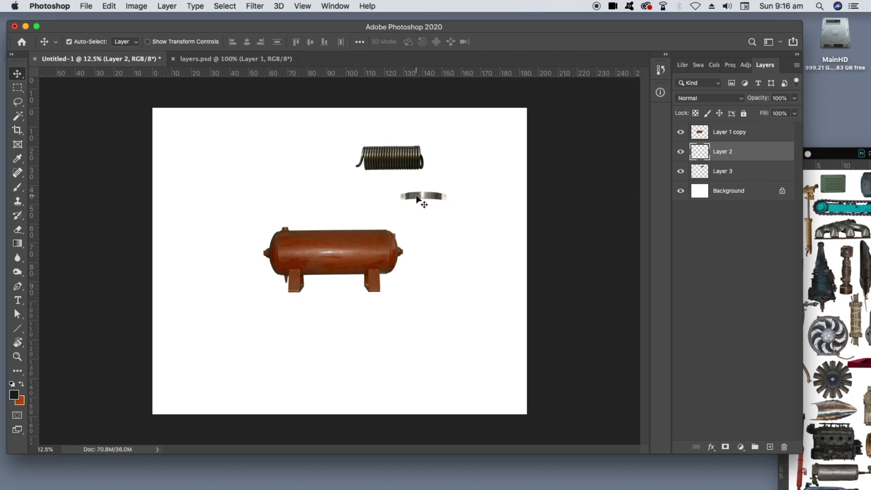
drag(420, 198, 425, 201)
key(super+u)
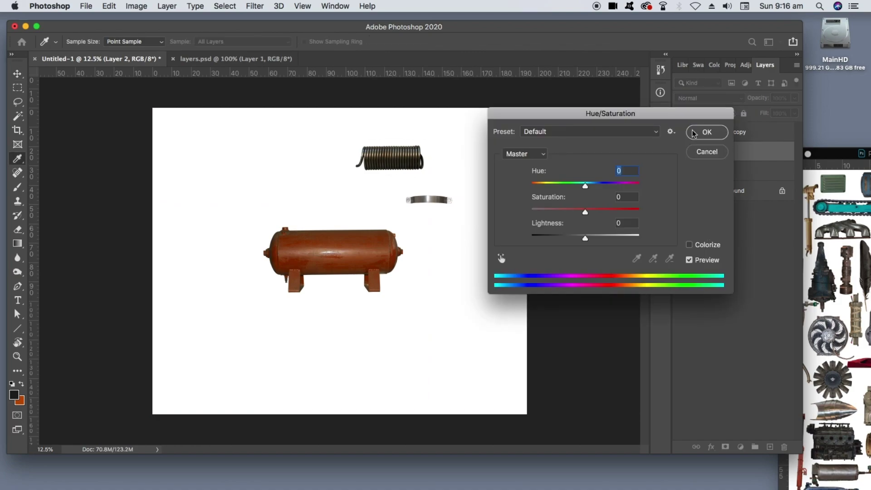
drag(541, 111, 614, 101)
mouse_move(659, 177)
mouse_down()
mouse_move(599, 177)
mouse_move(704, 175)
mouse_move(659, 184)
mouse_up()
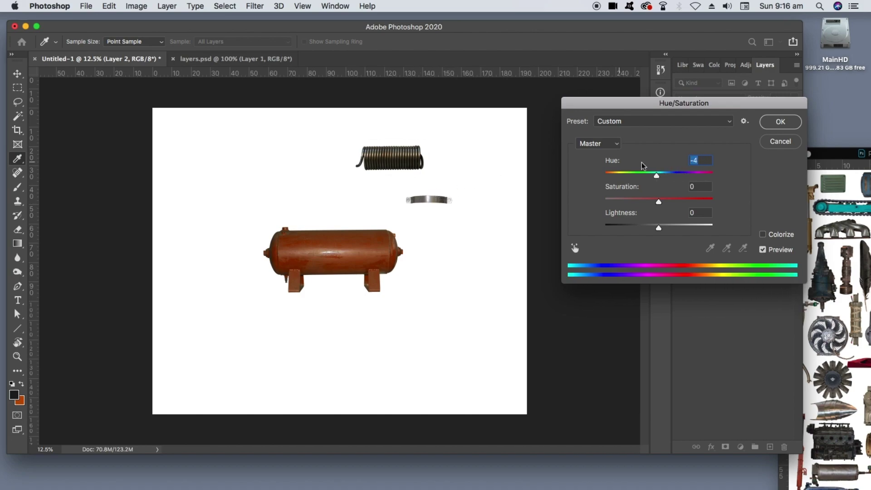
click(762, 235)
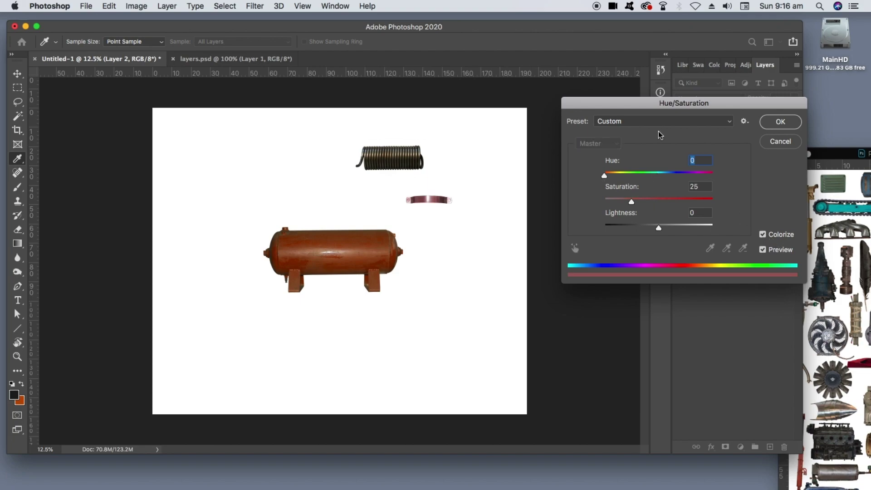
drag(629, 200, 663, 201)
drag(604, 176, 658, 176)
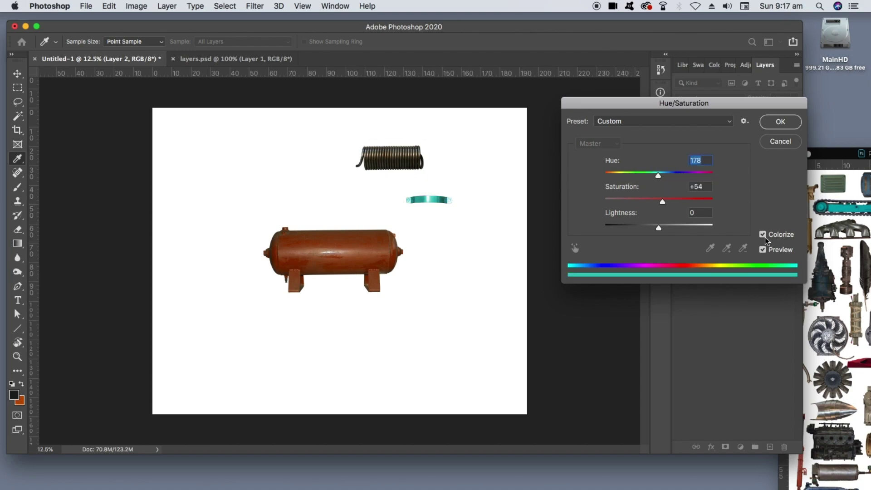
click(780, 123)
key(v)
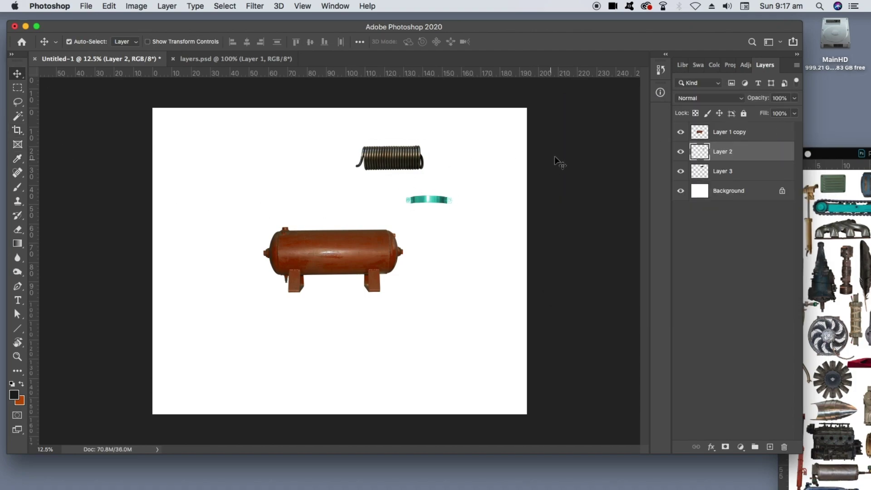
Copy the tall silver cylinder from PARTS MASTER FILE4 SMALL.psd onto the tank and place its layer above the tank's layer
drag(837, 153, 599, 59)
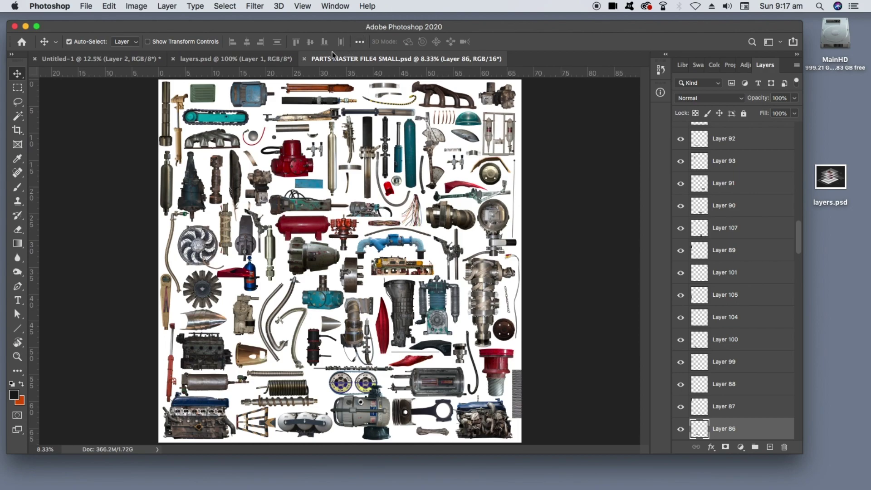
drag(321, 60, 544, 84)
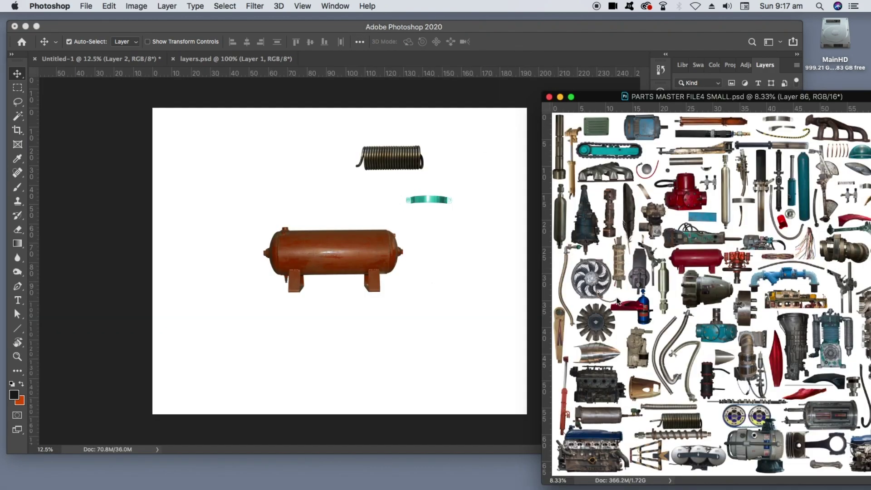
click(721, 199)
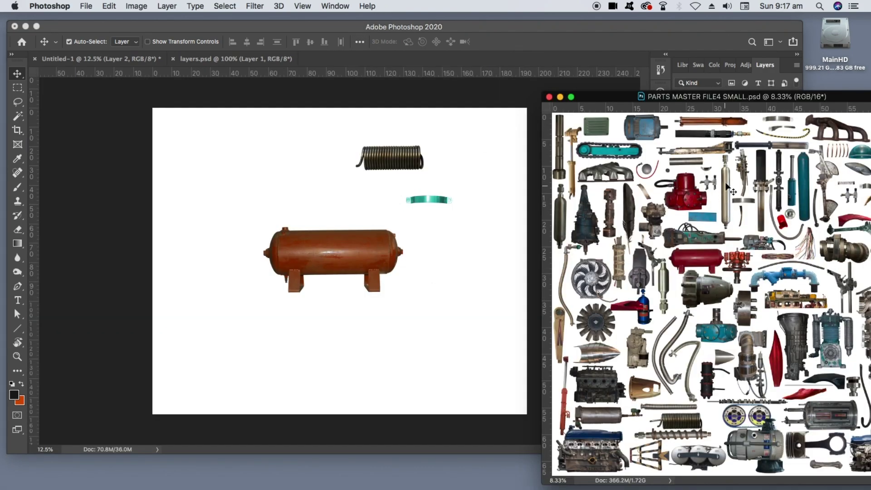
drag(729, 184, 331, 245)
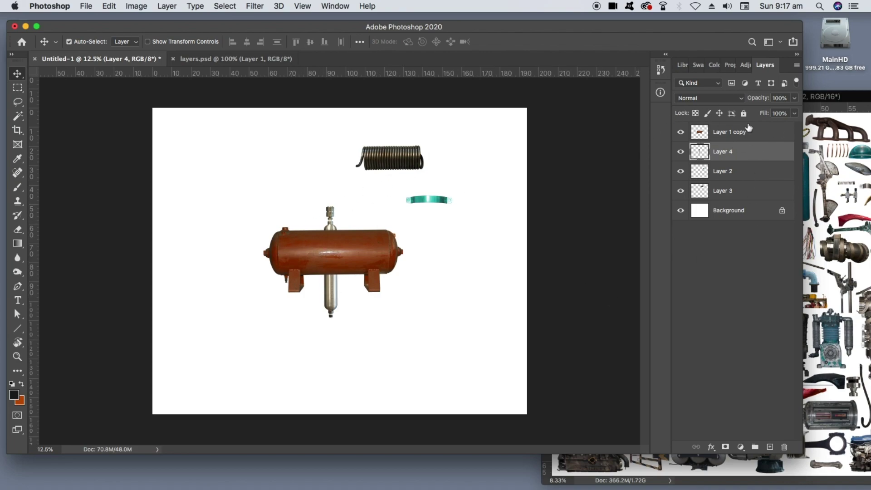
drag(733, 152, 731, 127)
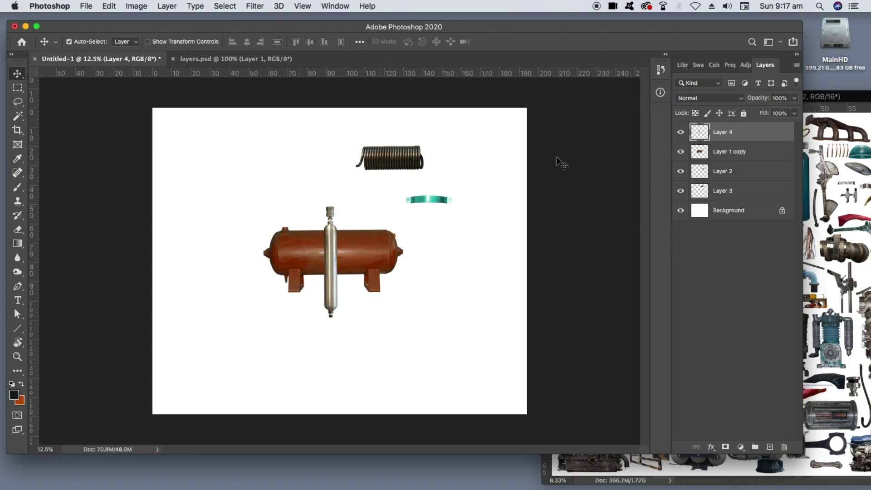
drag(332, 245, 366, 255)
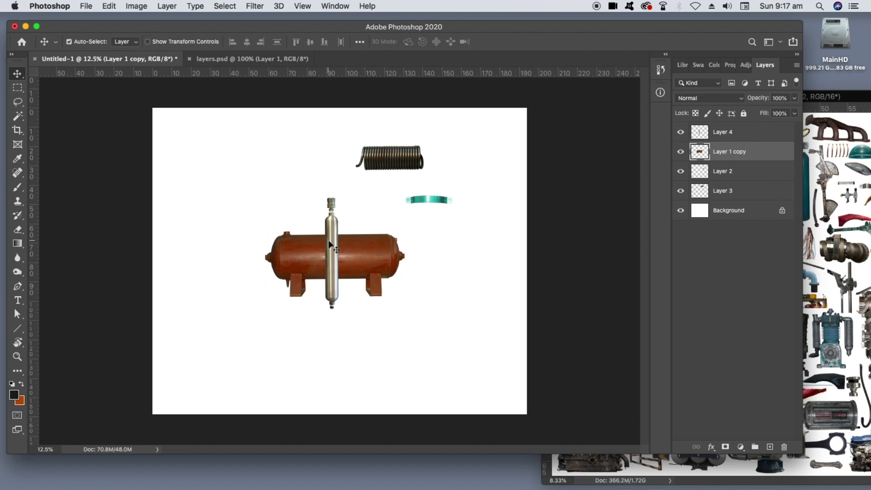
Choose the Burn tool for working on the tank's layer, Layer 1 copy
click(18, 274)
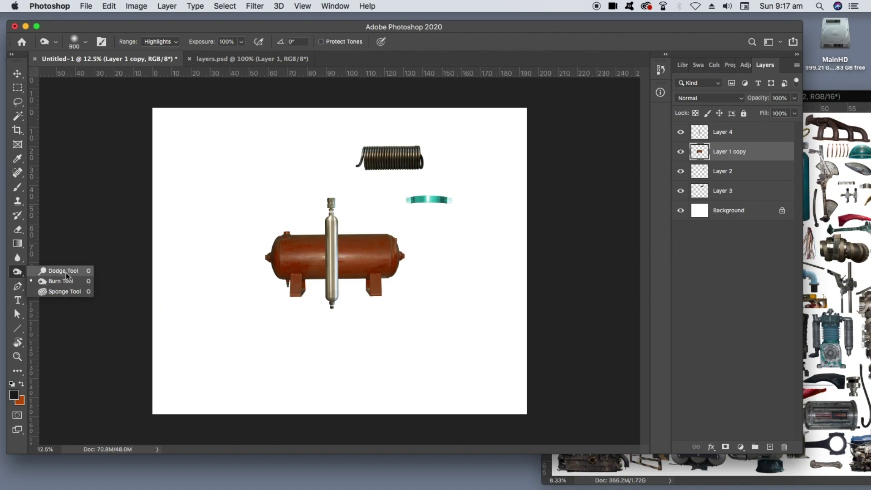
click(60, 271)
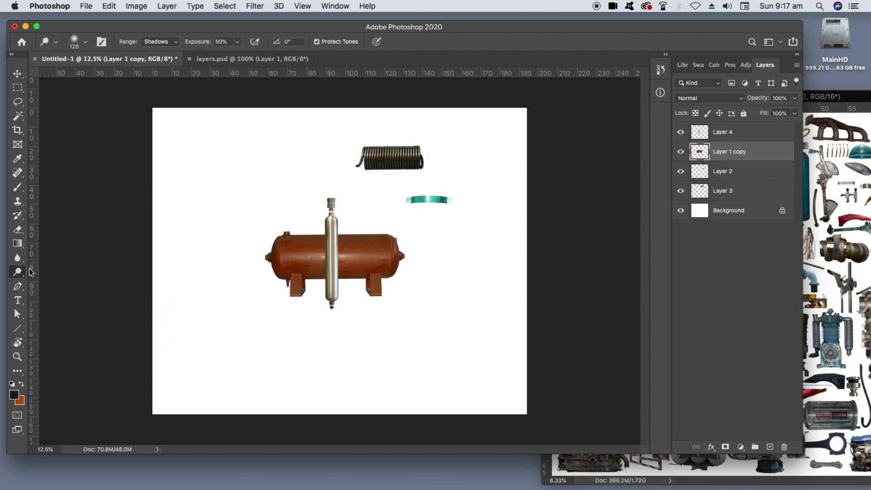
click(16, 273)
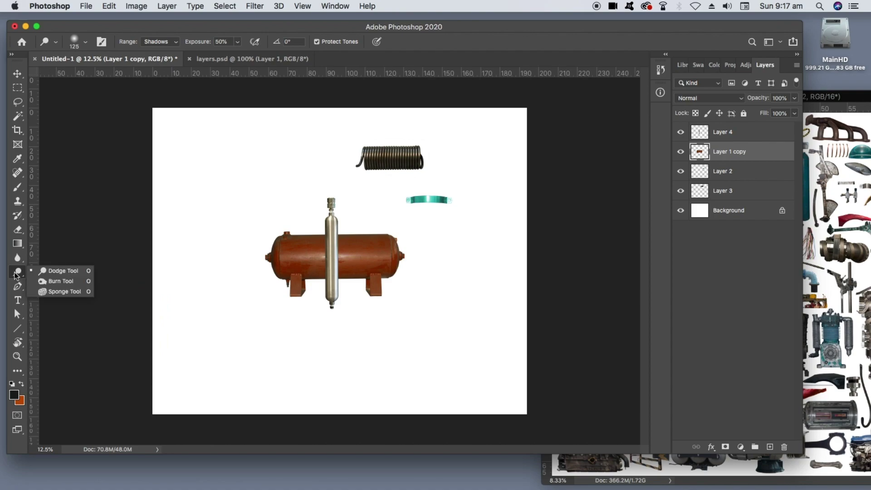
click(57, 282)
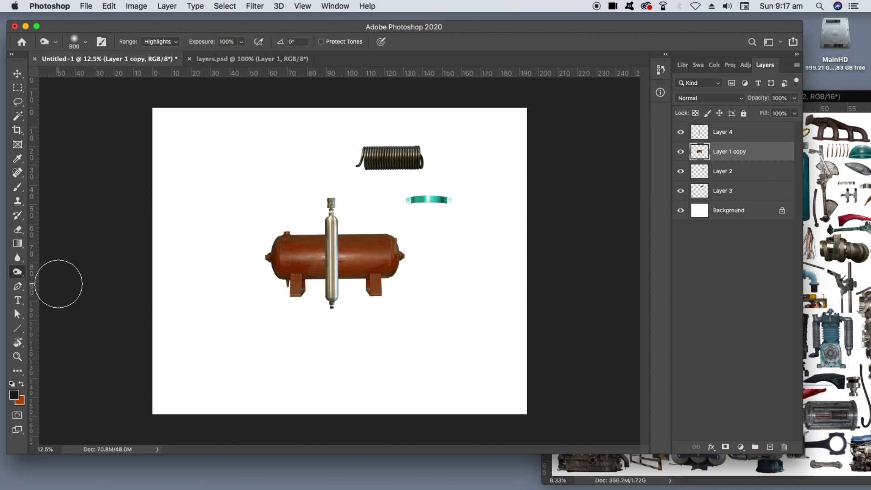
Reduce the Burn brush to 200 px and keep its range on Highlights for shading the tank beside the cylinder
key(bracketleft)
key(bracketleft)
key(bracketleft)
key(bracketleft)
key(bracketleft)
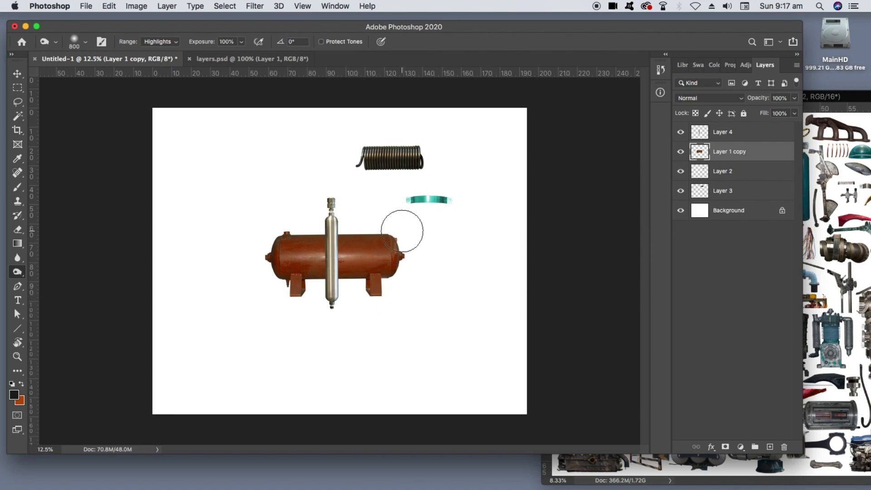
key(bracketleft)
key(bracketleft)
key(bracketleft)
click(159, 42)
click(151, 42)
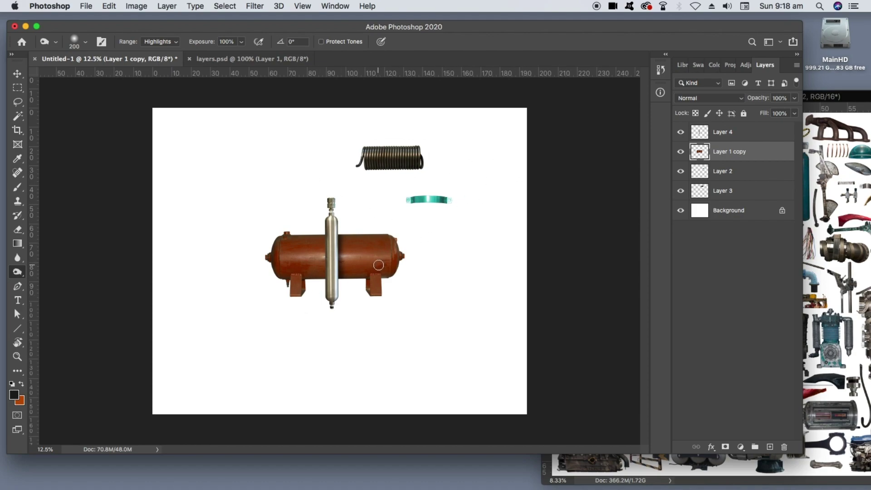
mouse_move(18, 275)
mouse_down()
mouse_move(50, 295)
mouse_move(45, 268)
mouse_up()
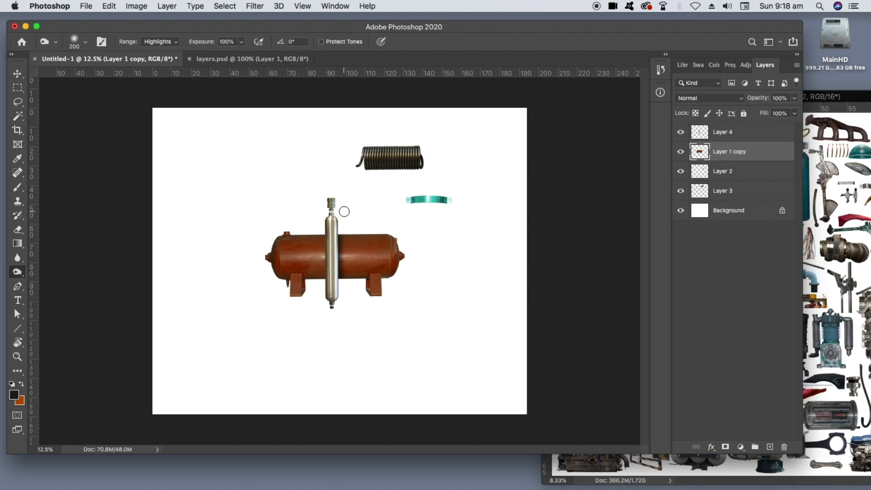